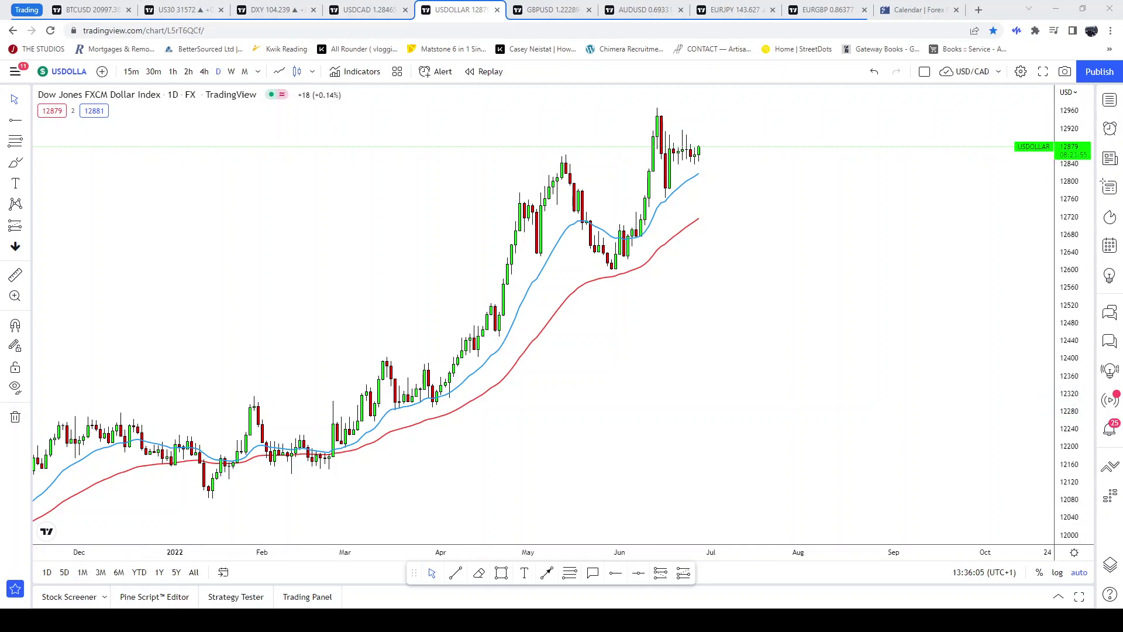
Review the USDOLLAR chart on monthly and weekly candles, then return to daily candles
left_click(245, 71)
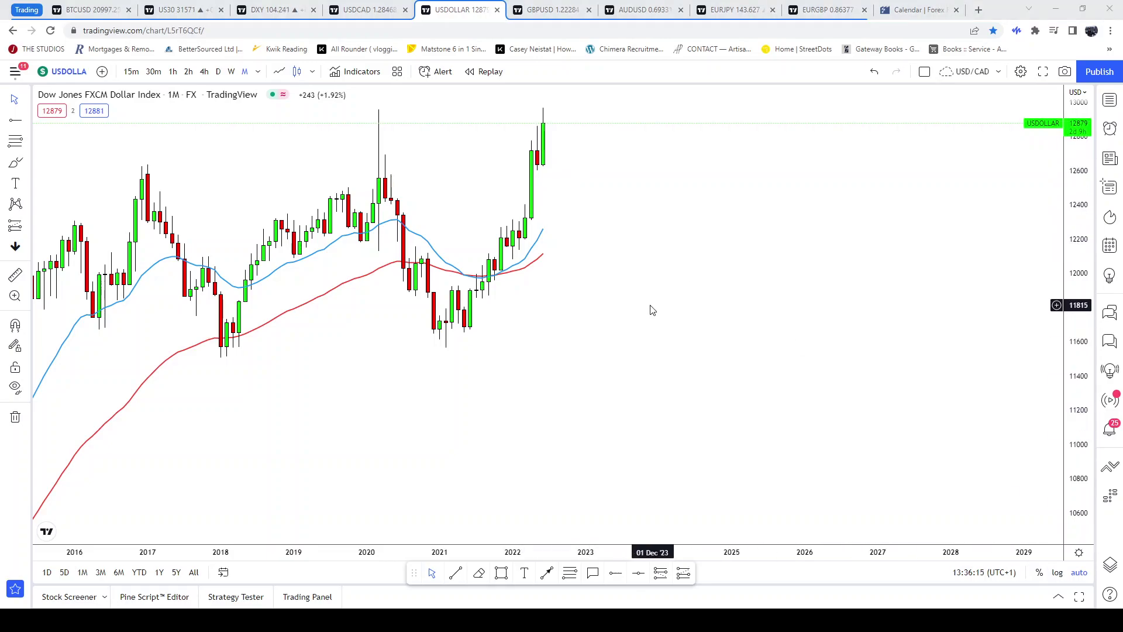
left_click_drag(471, 233, 677, 288)
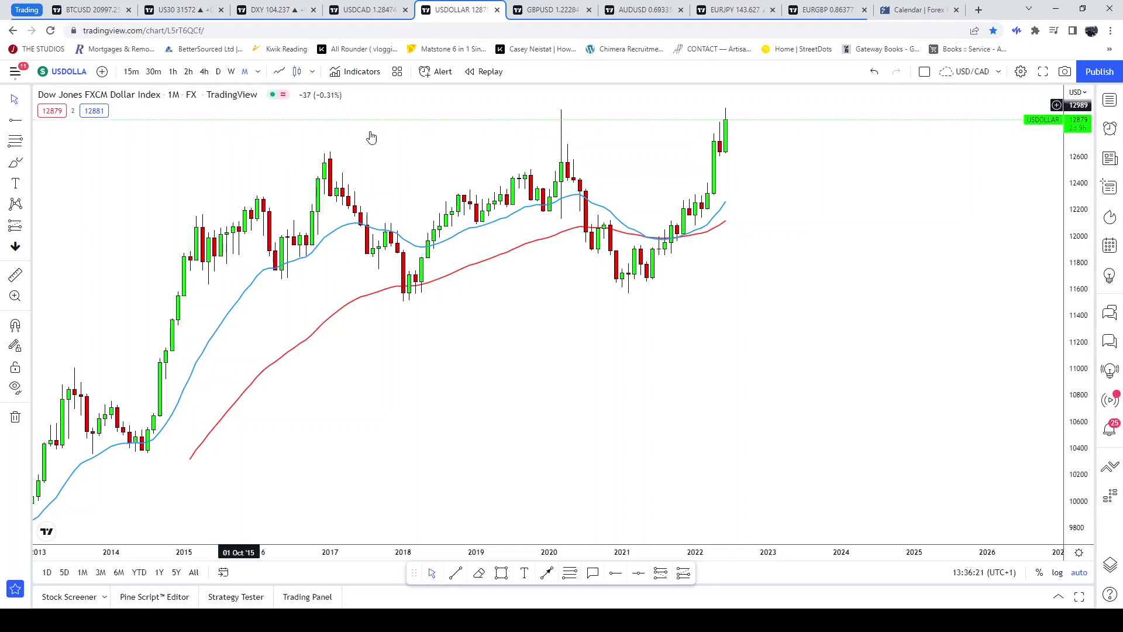
scroll(579, 232, "down", 3)
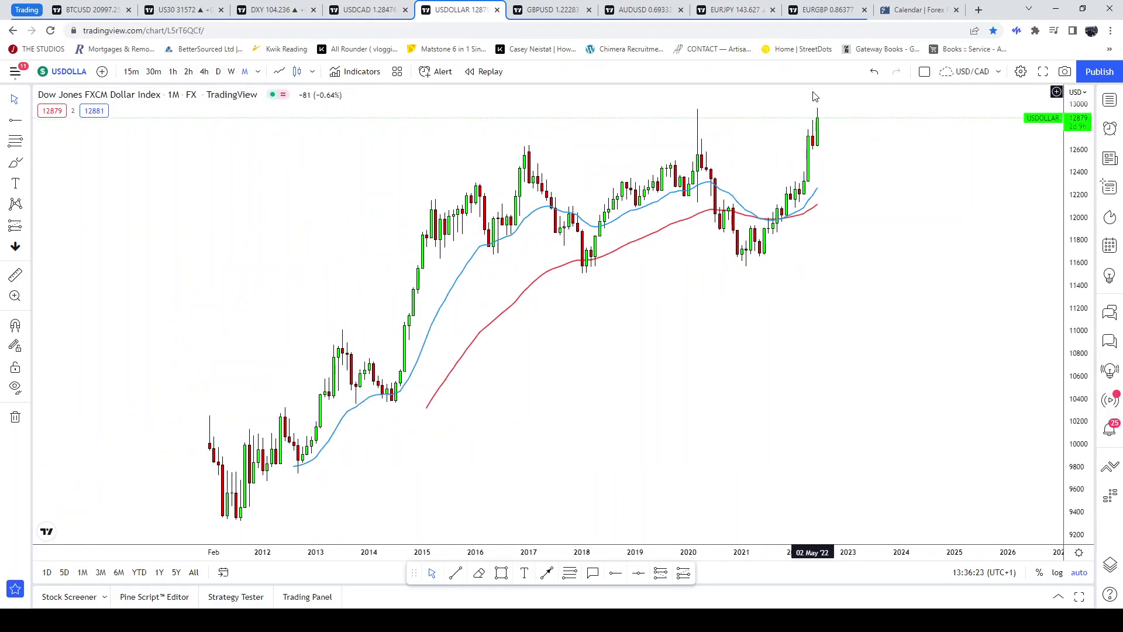
scroll(813, 113, "up", 3)
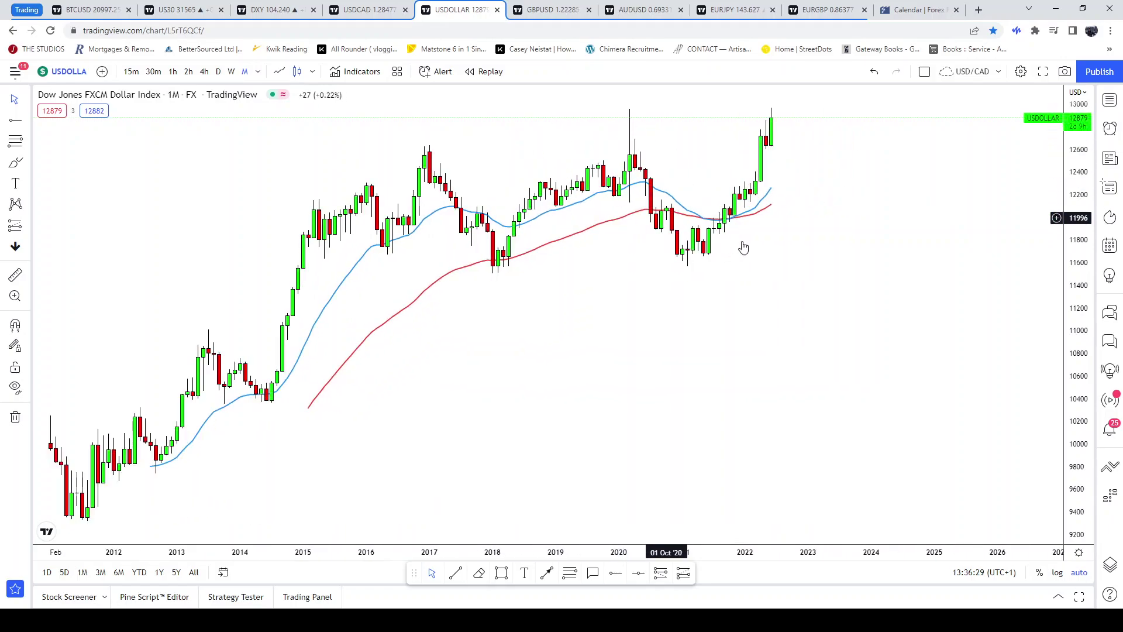
left_click(231, 72)
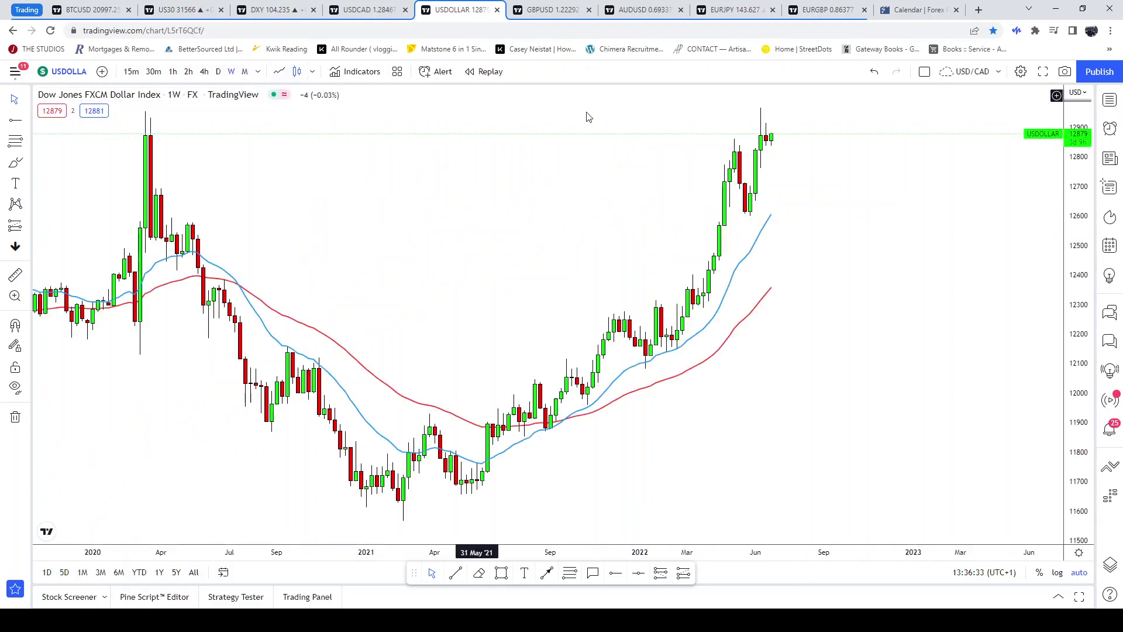
scroll(799, 168, "up", 3)
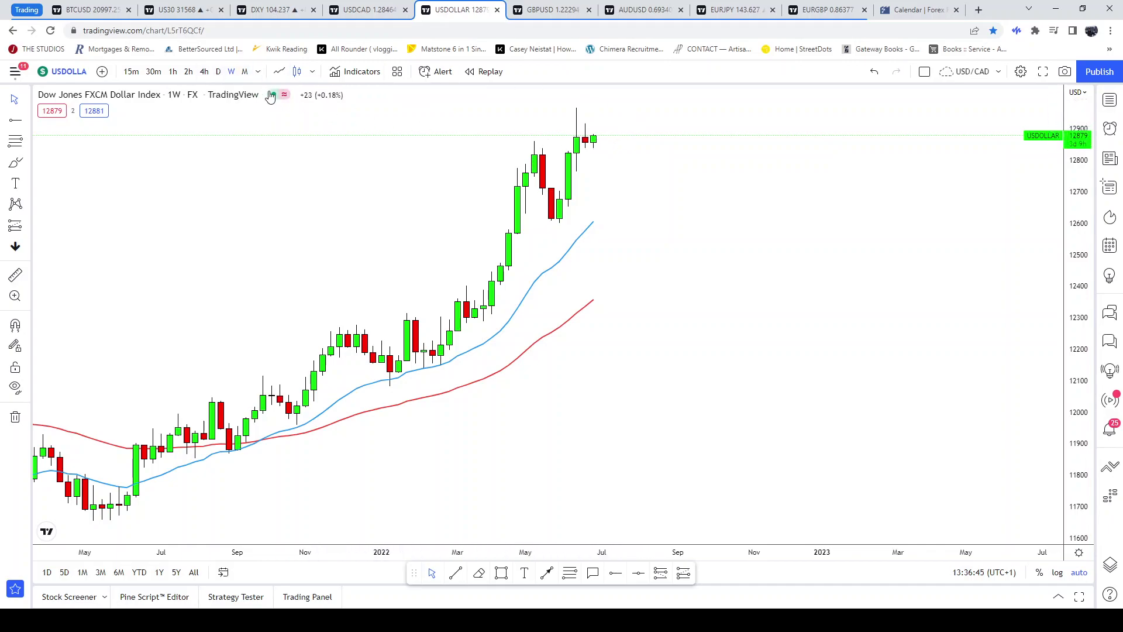
left_click(218, 72)
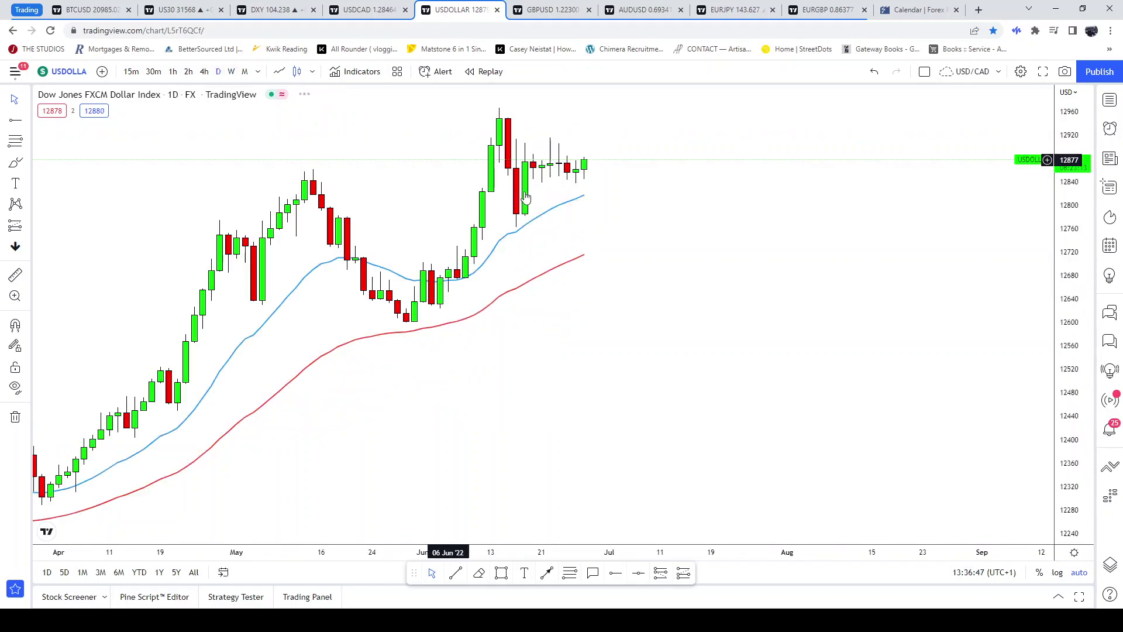
Draw a rising trend line from the 03 Jun '22 low near 12626 past the latest candles
scroll(719, 223, "right", 3)
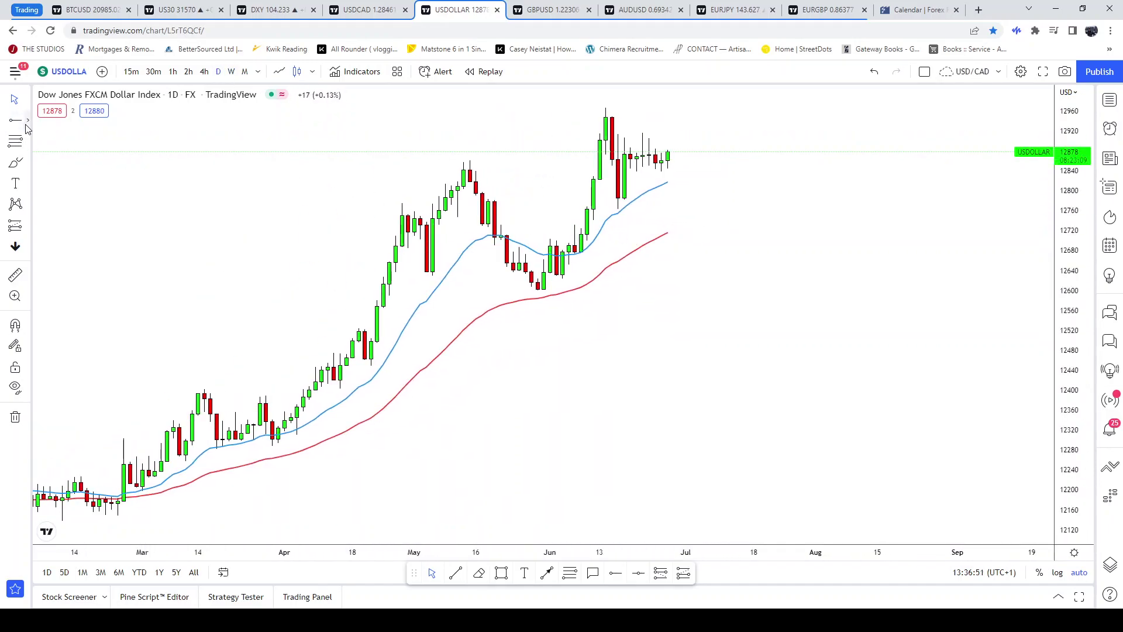
left_click(28, 120)
left_click(55, 117)
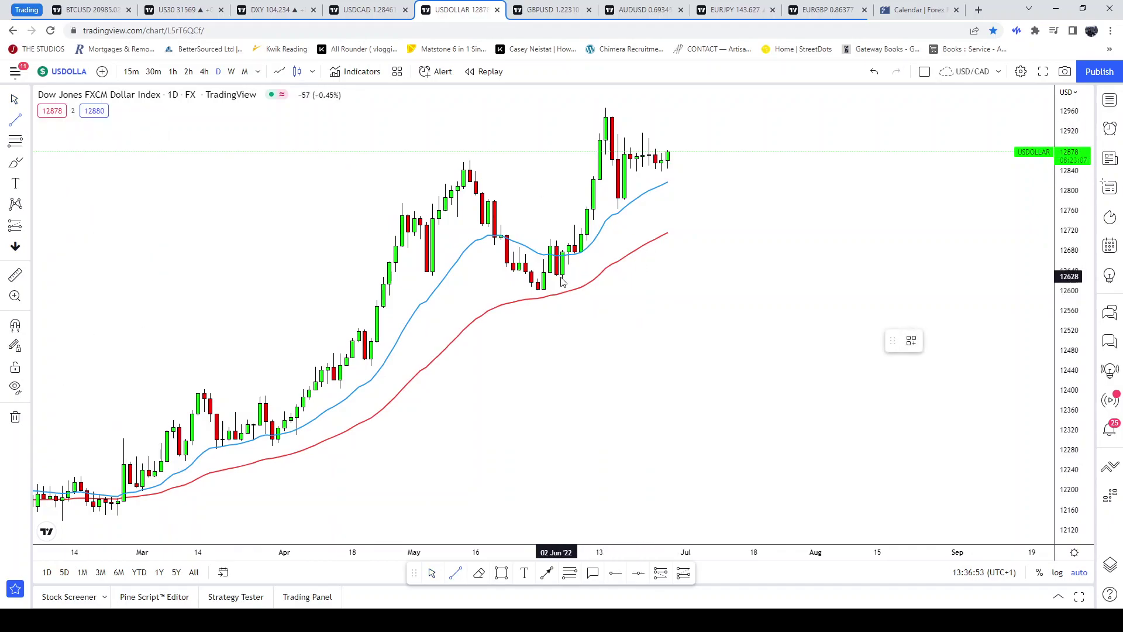
left_click(716, 91)
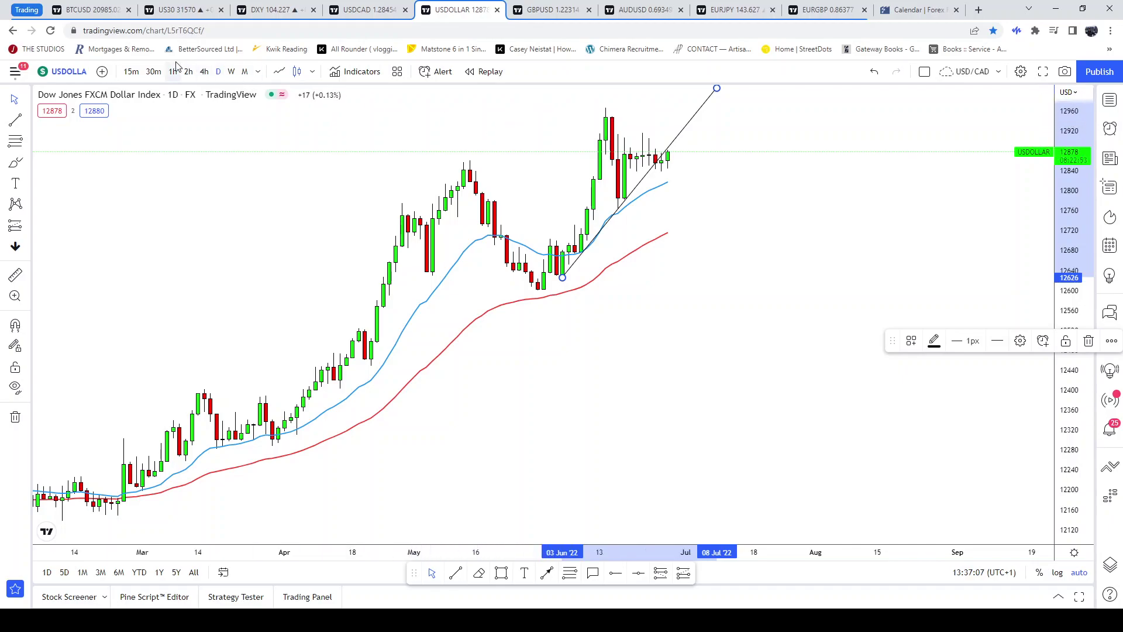
Place a horizontal ray marking the range top at 12912
left_click(26, 124)
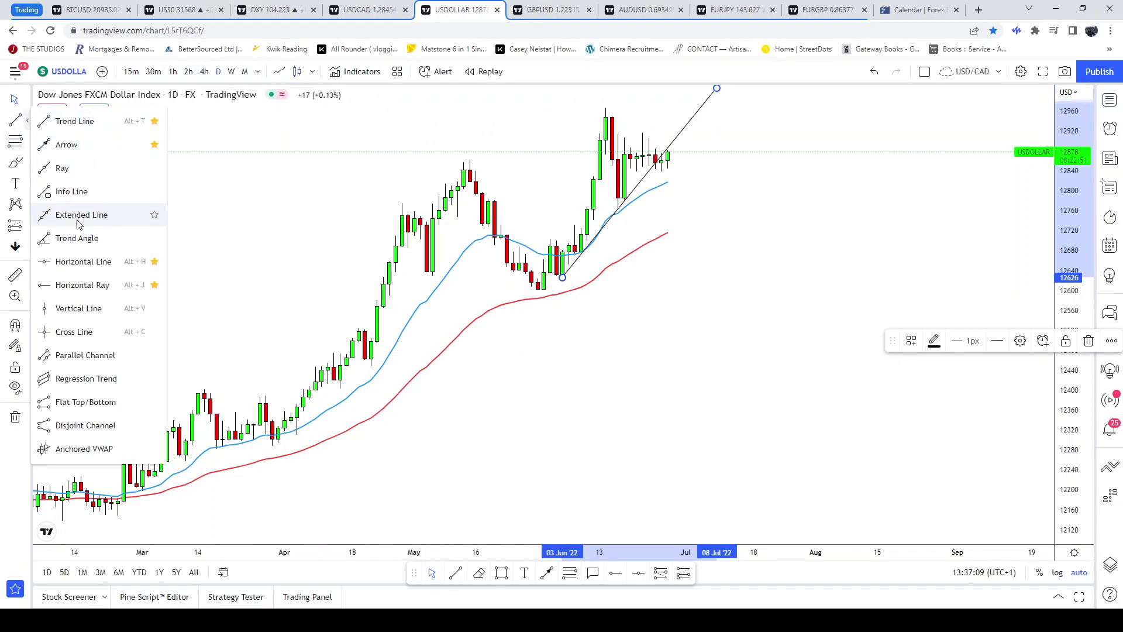
left_click(93, 285)
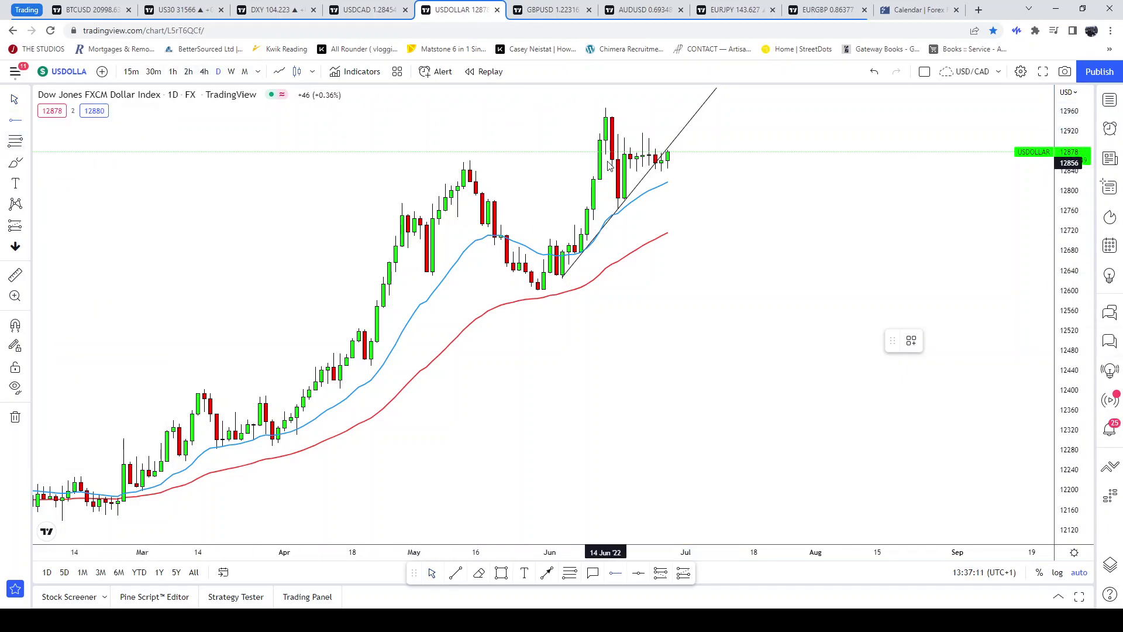
left_click(631, 149)
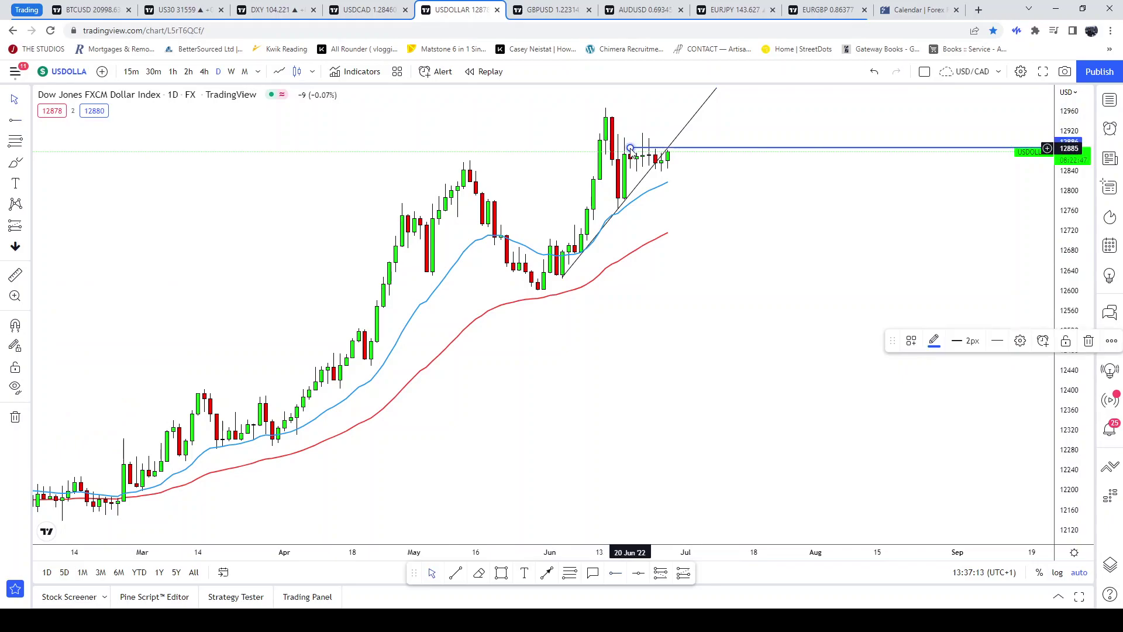
left_click_drag(630, 149, 618, 138)
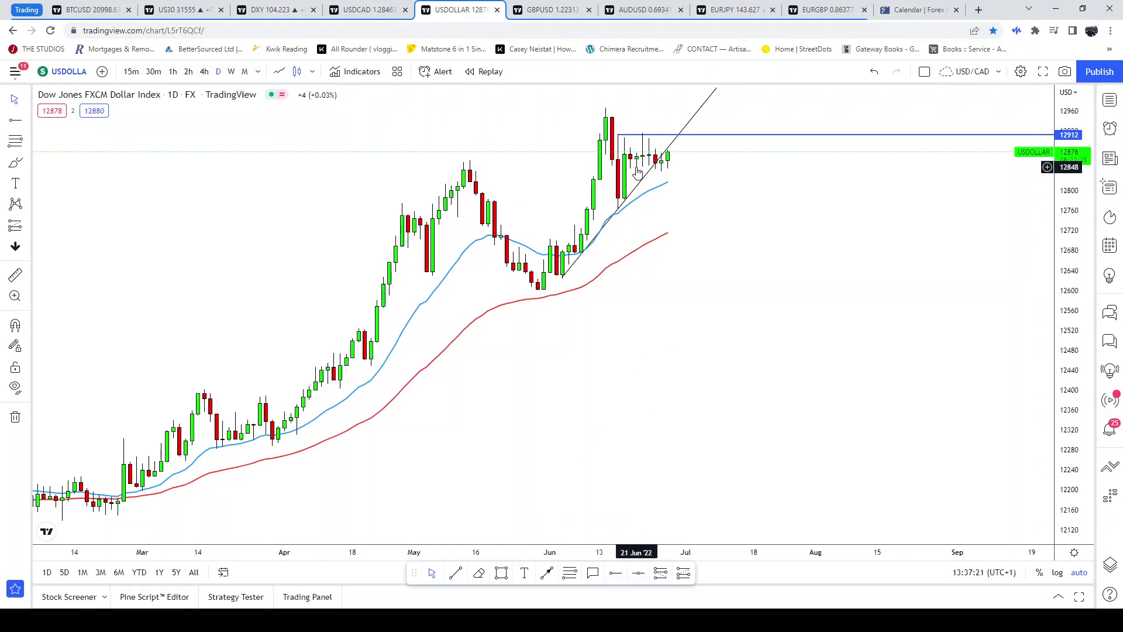
Add a second horizontal ray at 12845 and switch the chart to 4-hour candles
left_click(616, 574)
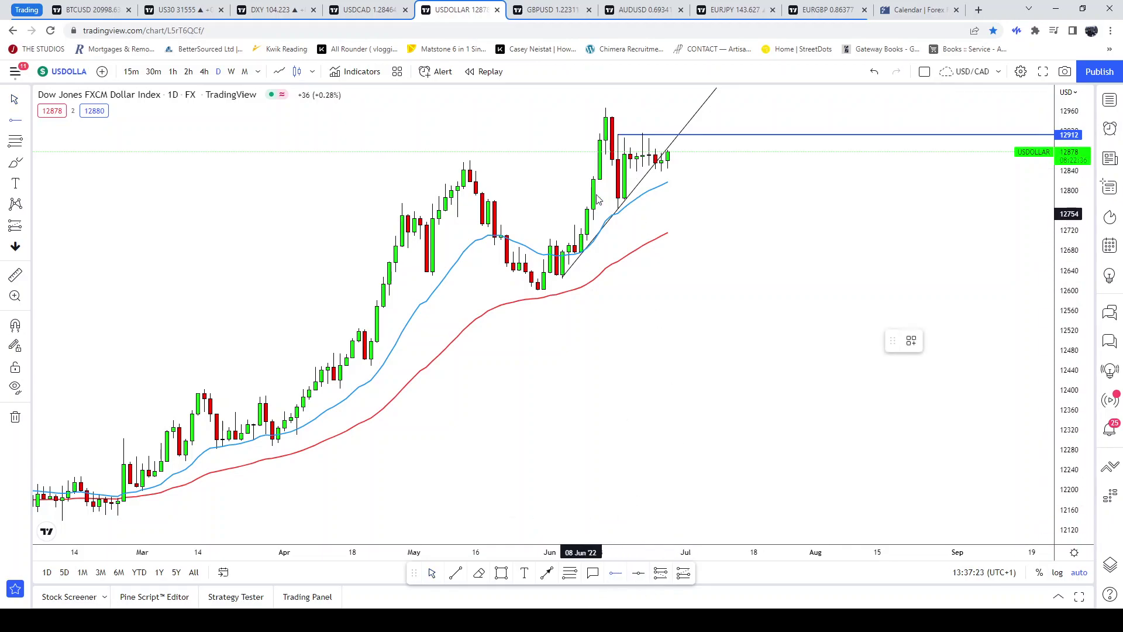
left_click(630, 168)
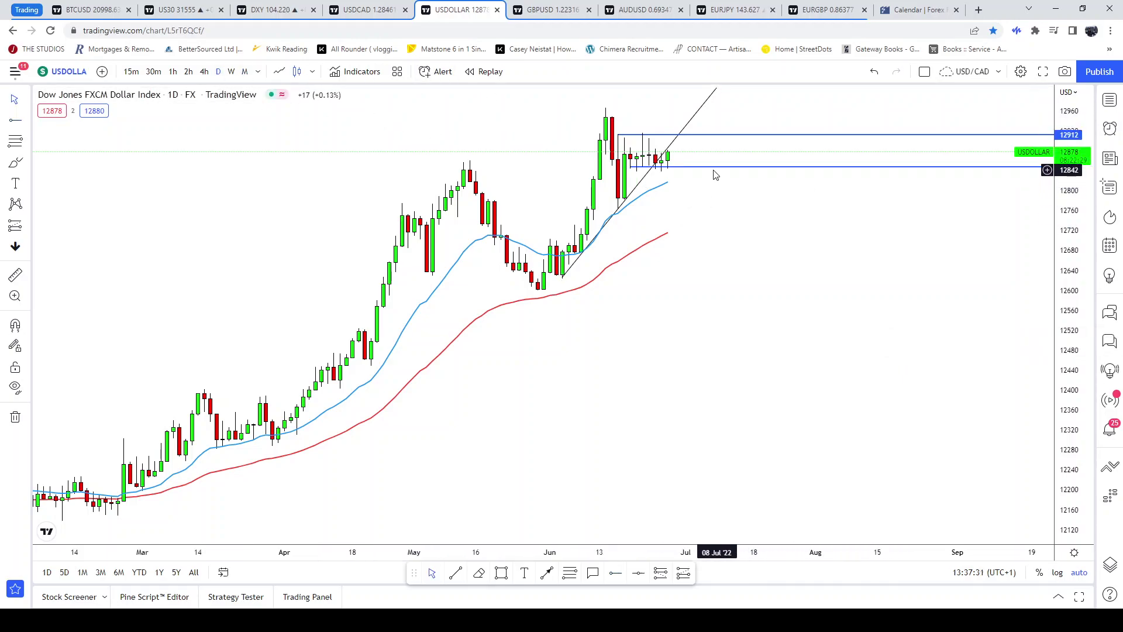
left_click(624, 168)
left_click_drag(624, 168, 624, 169)
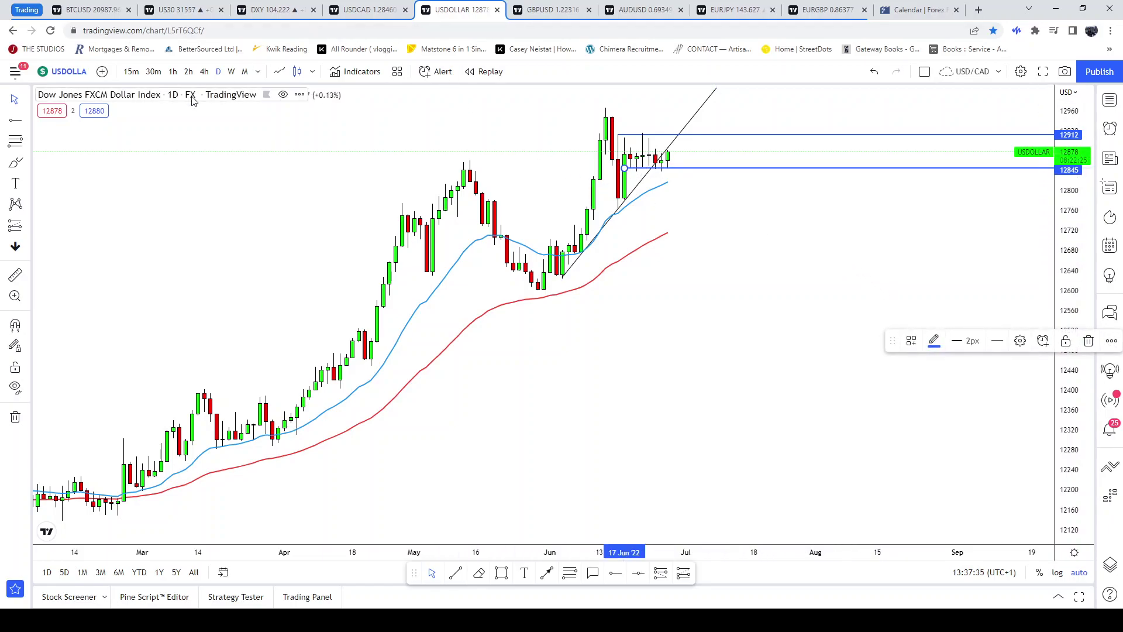
left_click(204, 71)
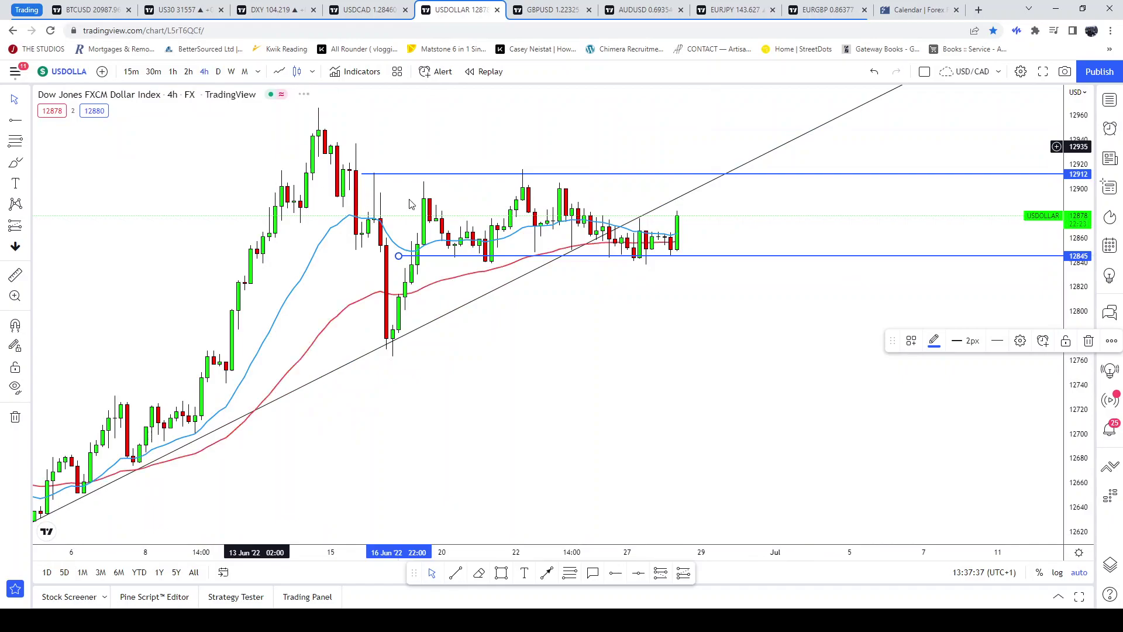
On the 4h chart, draw a falling trend line from the 22 Jun high down to 12845
left_click_drag(421, 251, 581, 247)
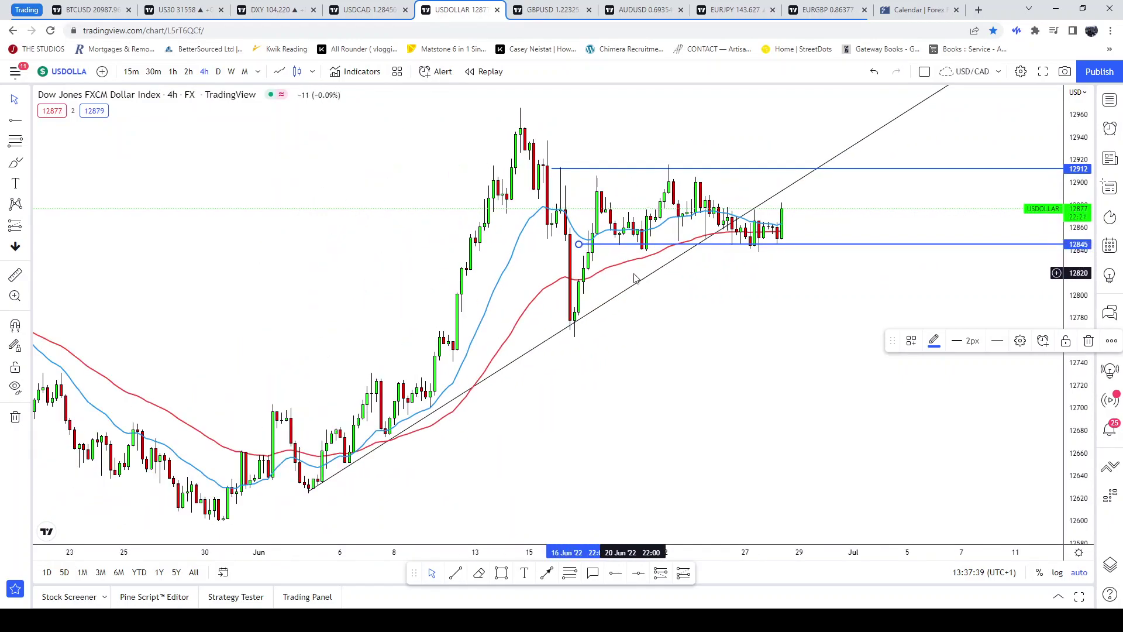
left_click_drag(636, 278, 492, 283)
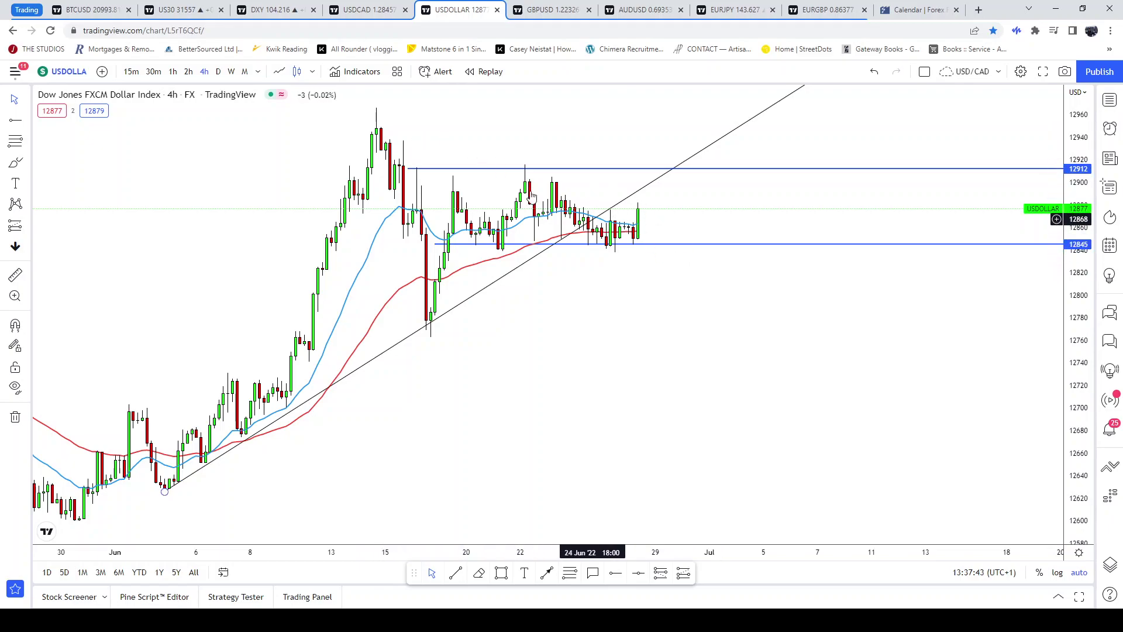
left_click(27, 121)
left_click(65, 118)
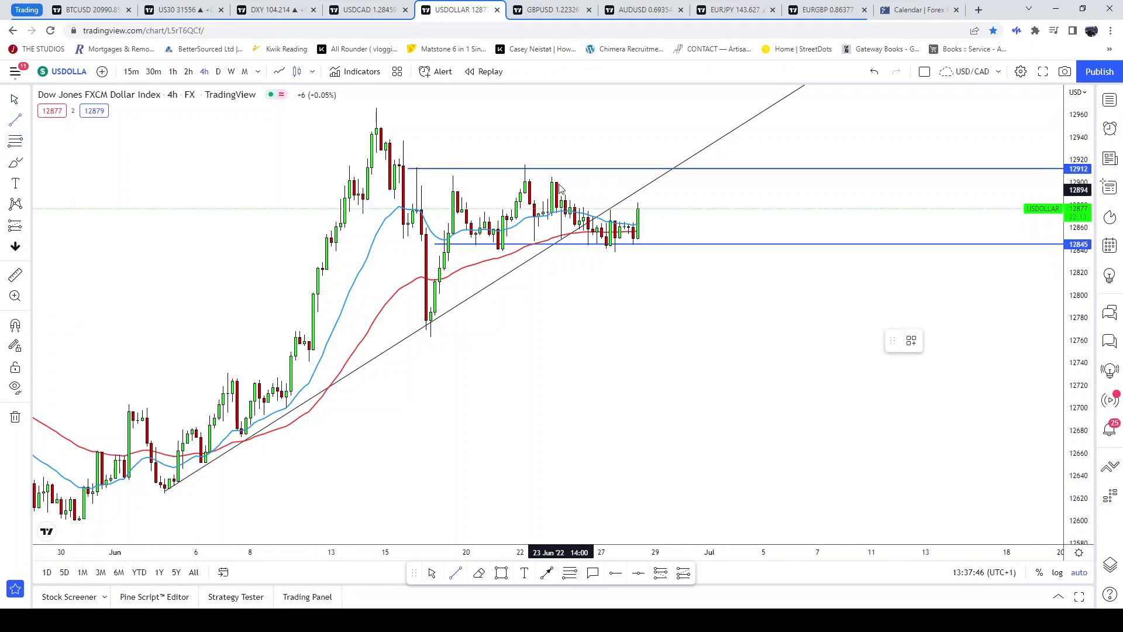
left_click(525, 168)
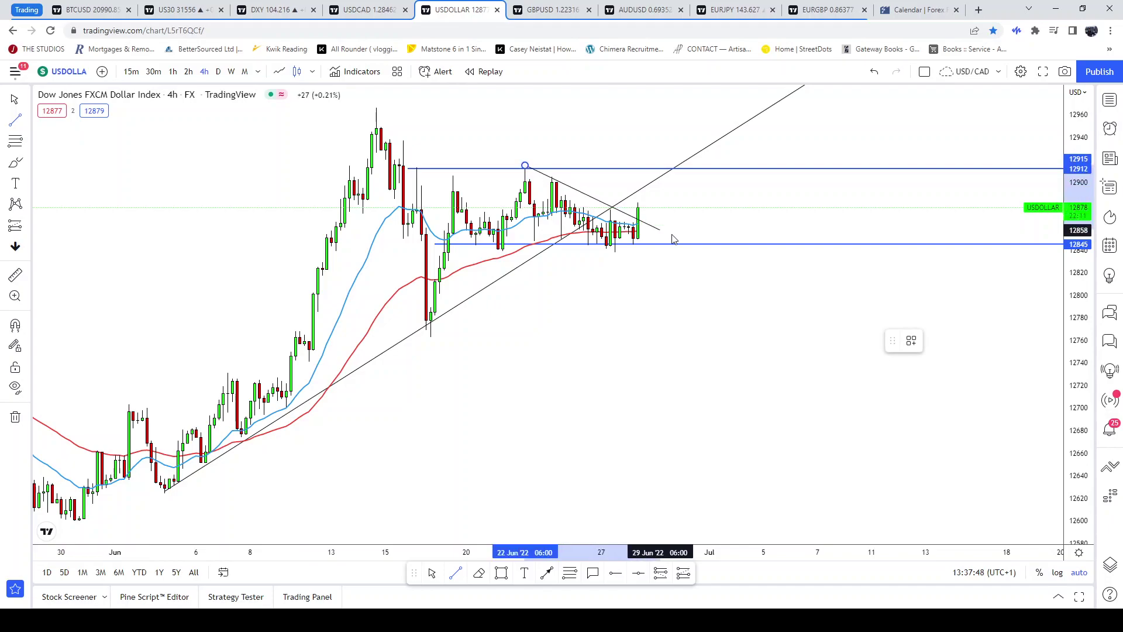
left_click(701, 245)
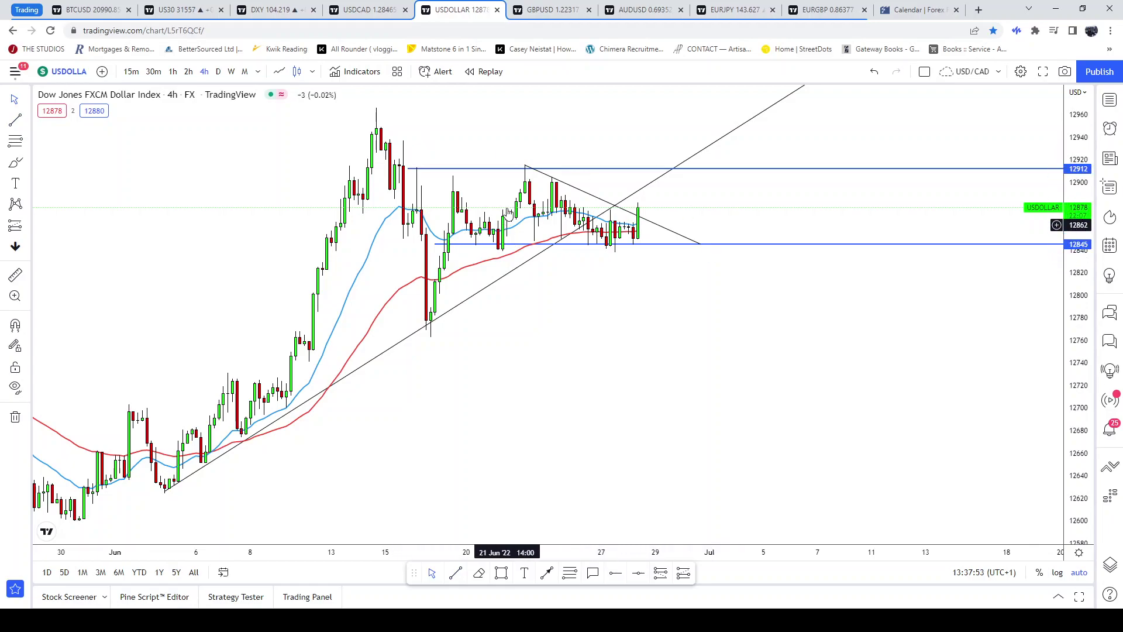
Open the GBPUSD chart, remove all its drawings, and set it to daily candles
left_click(549, 12)
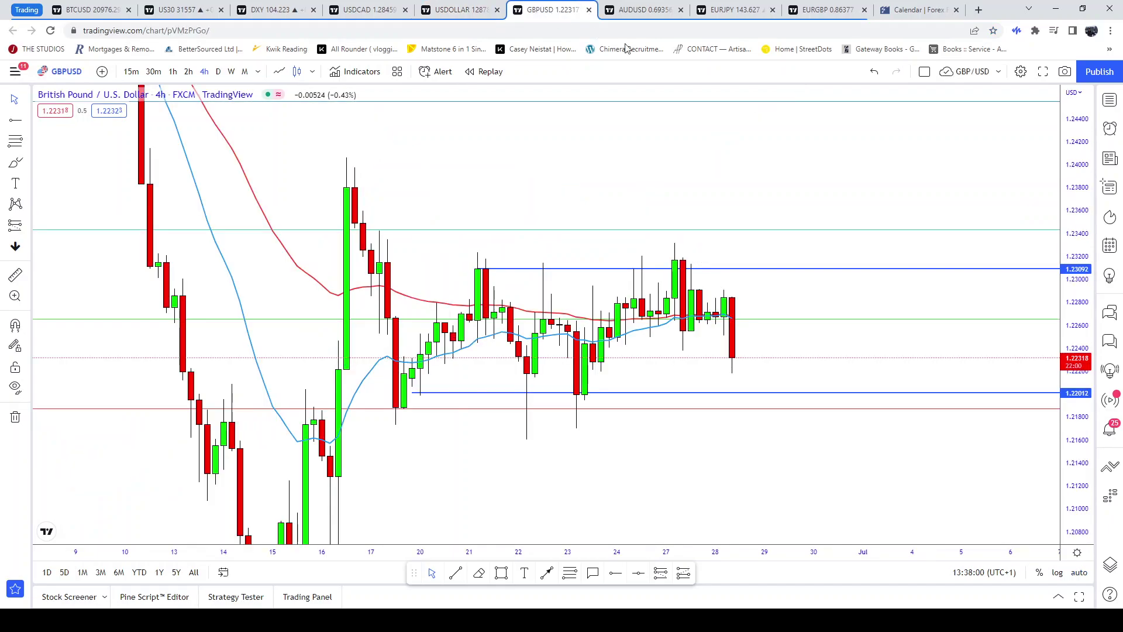
left_click(15, 417)
left_click(105, 416)
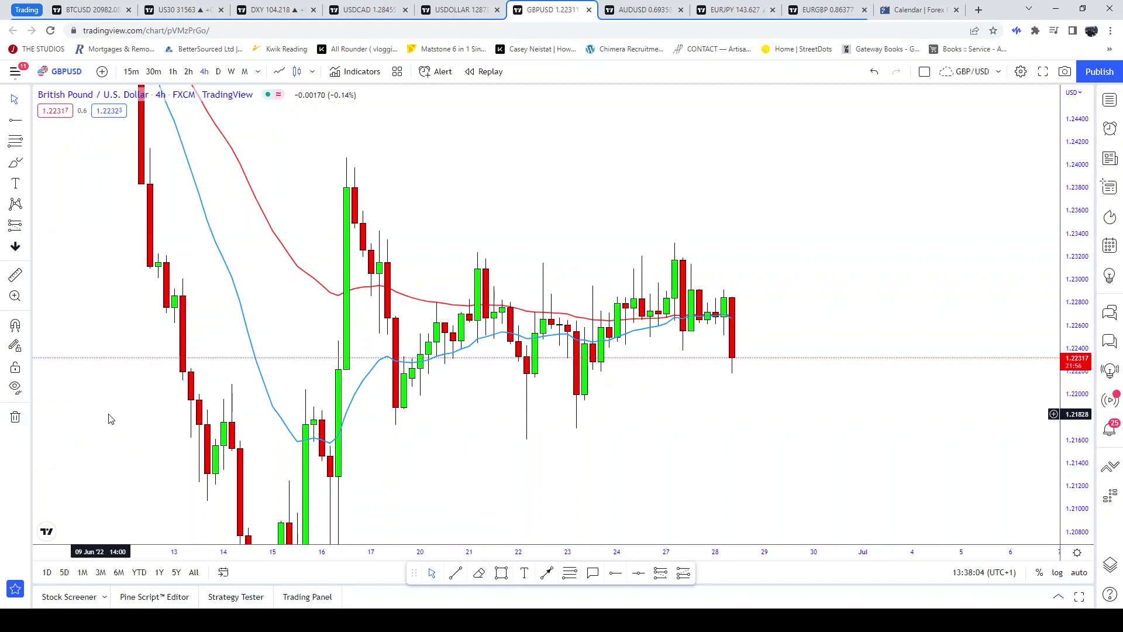
left_click(217, 71)
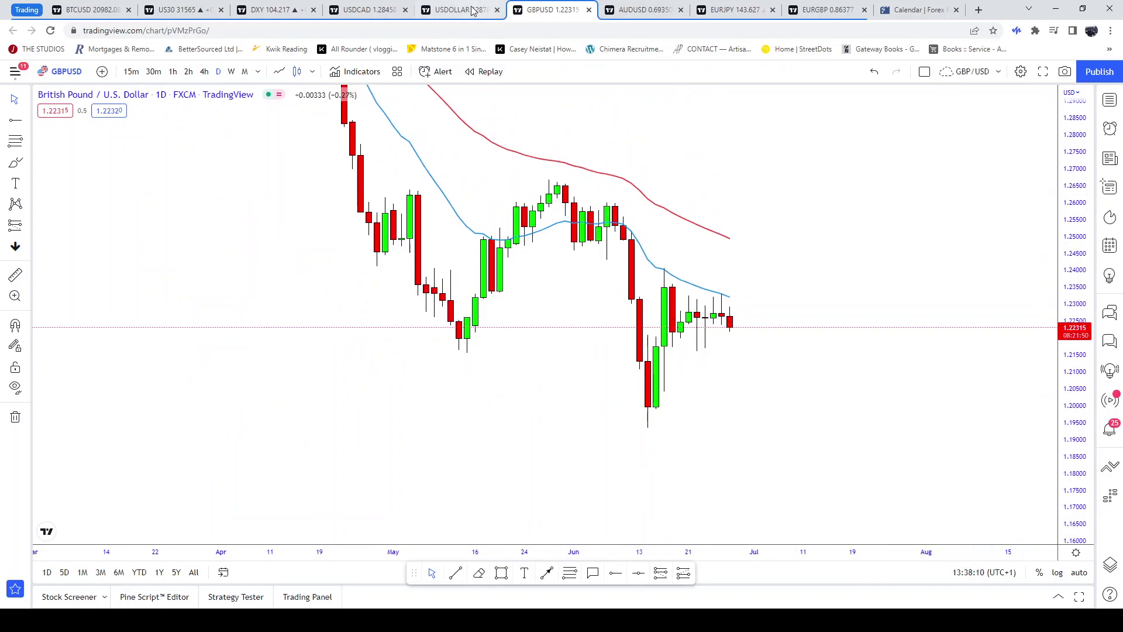
Glance back at the USDOLLAR chart, then return to the GBPUSD chart
left_click(453, 10)
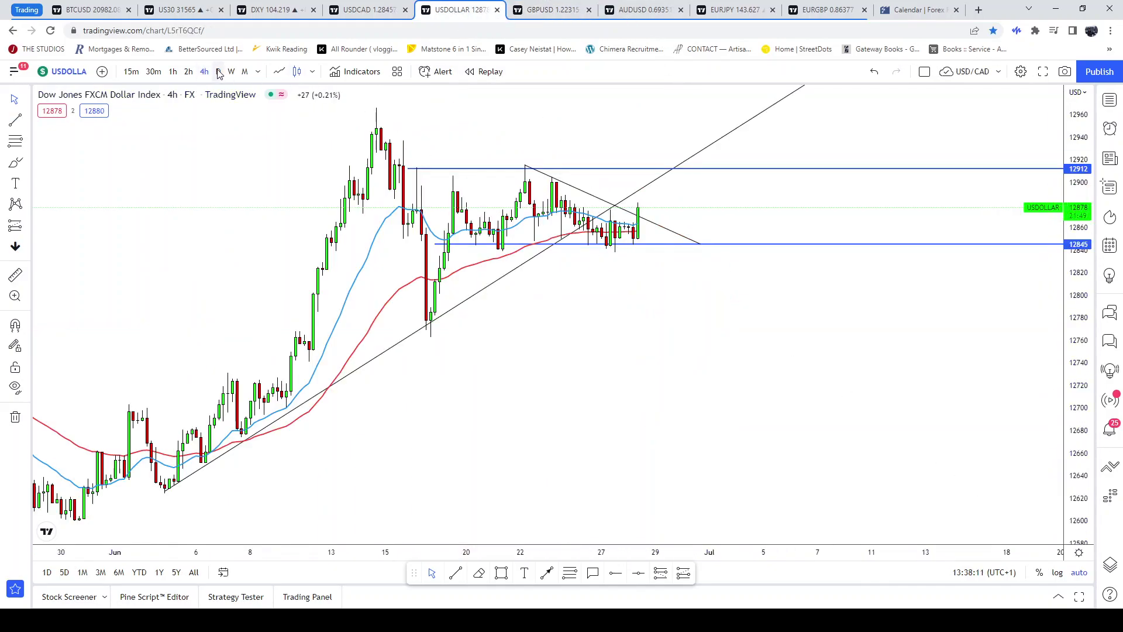
scroll(430, 175, "up", 2)
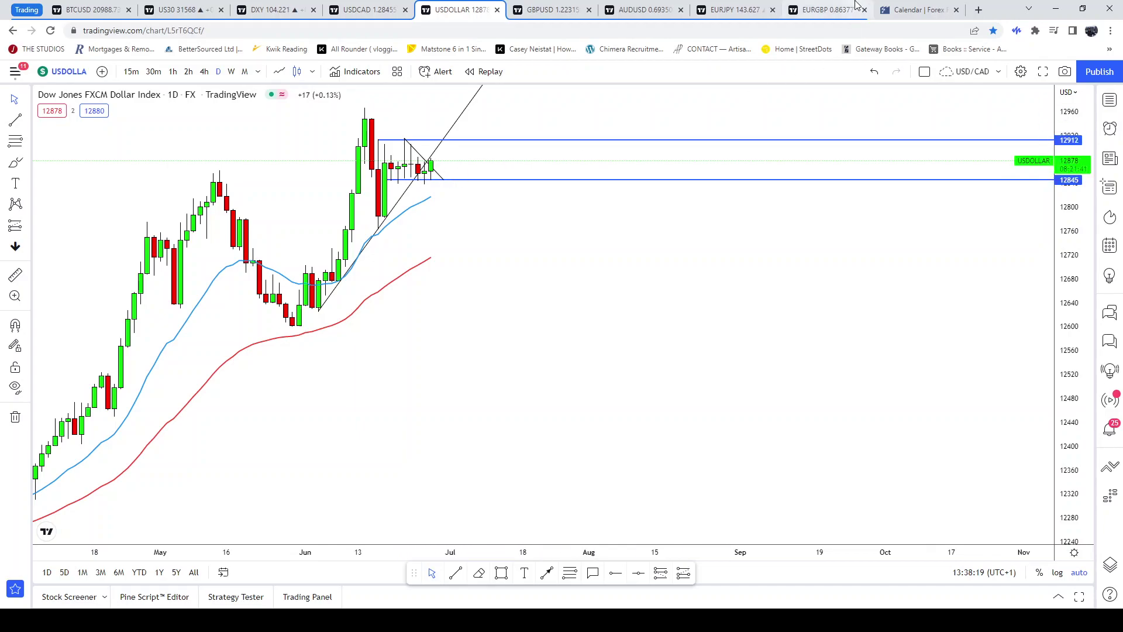
left_click(561, 12)
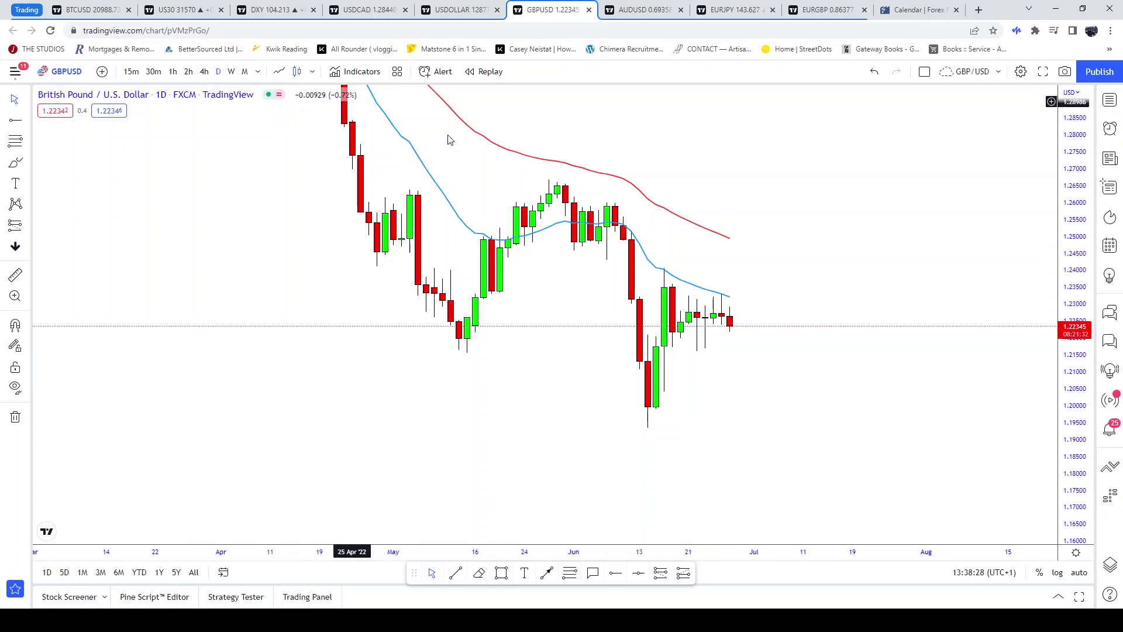
left_click(440, 12)
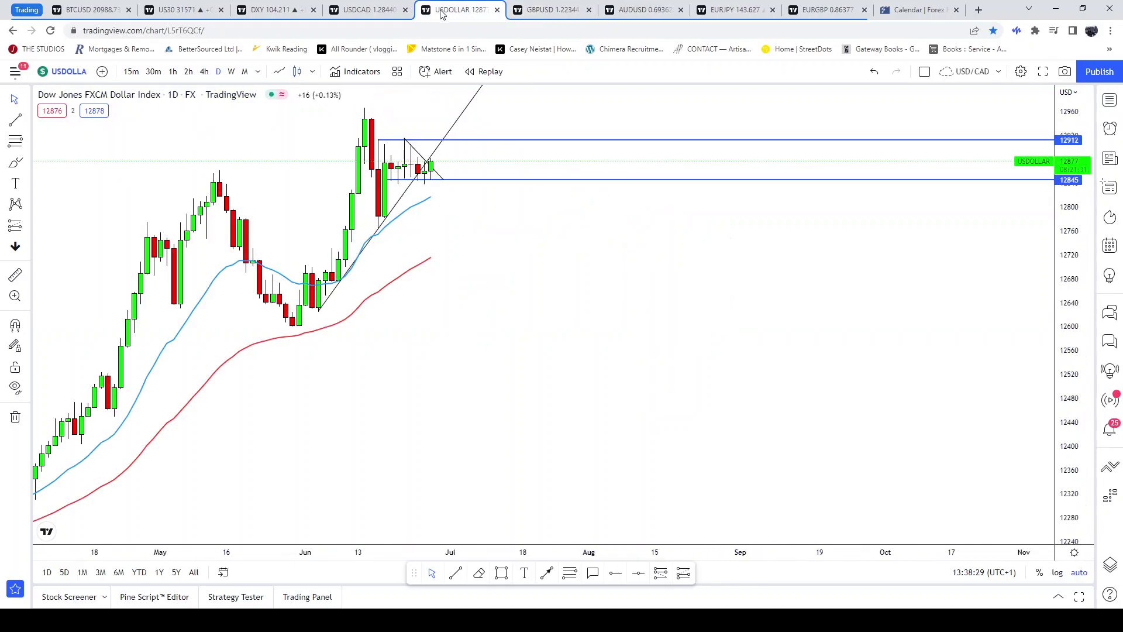
left_click(541, 10)
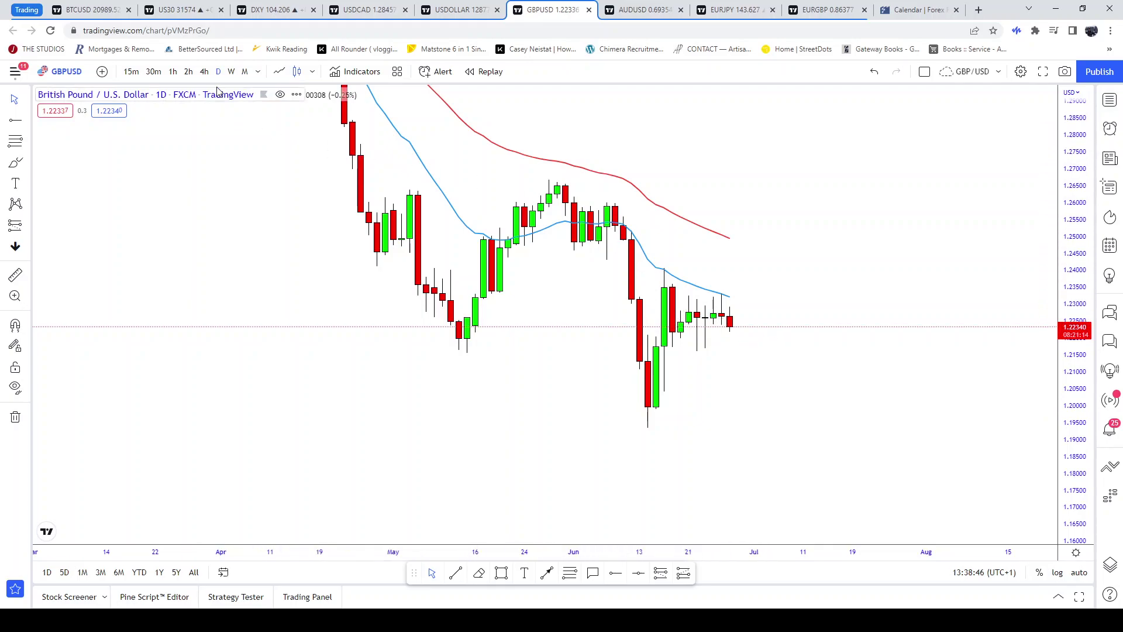
Put GBPUSD on 4h candles and place a horizontal resistance ray at 1.23089 from the 21 Jun high
left_click(204, 71)
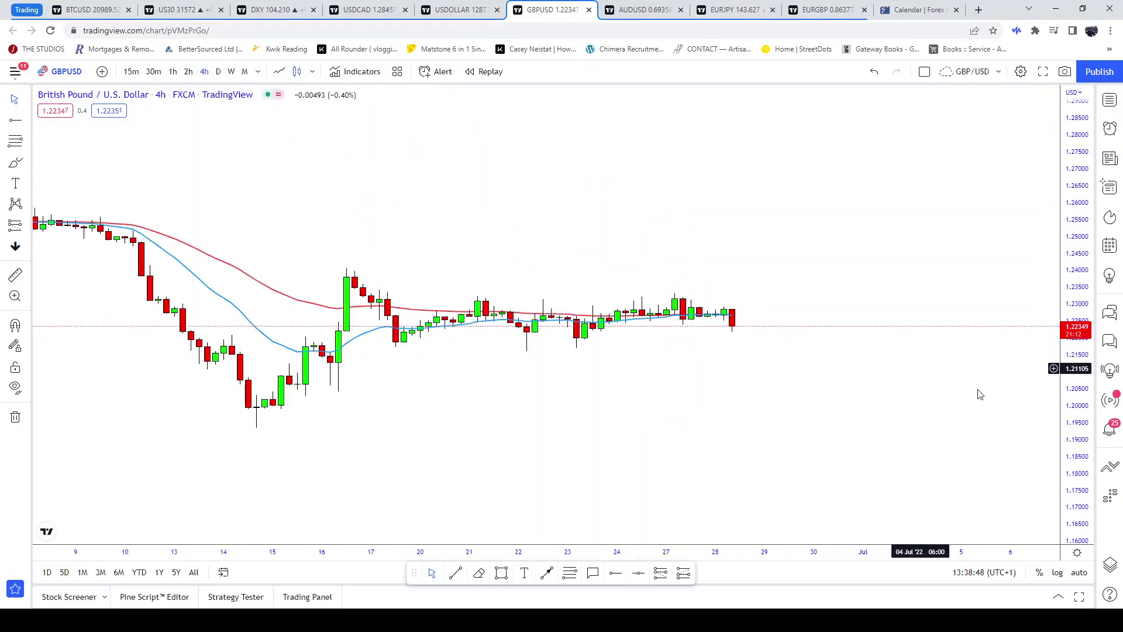
left_click_drag(1062, 423, 1018, 394)
scroll(414, 263, "down", 3)
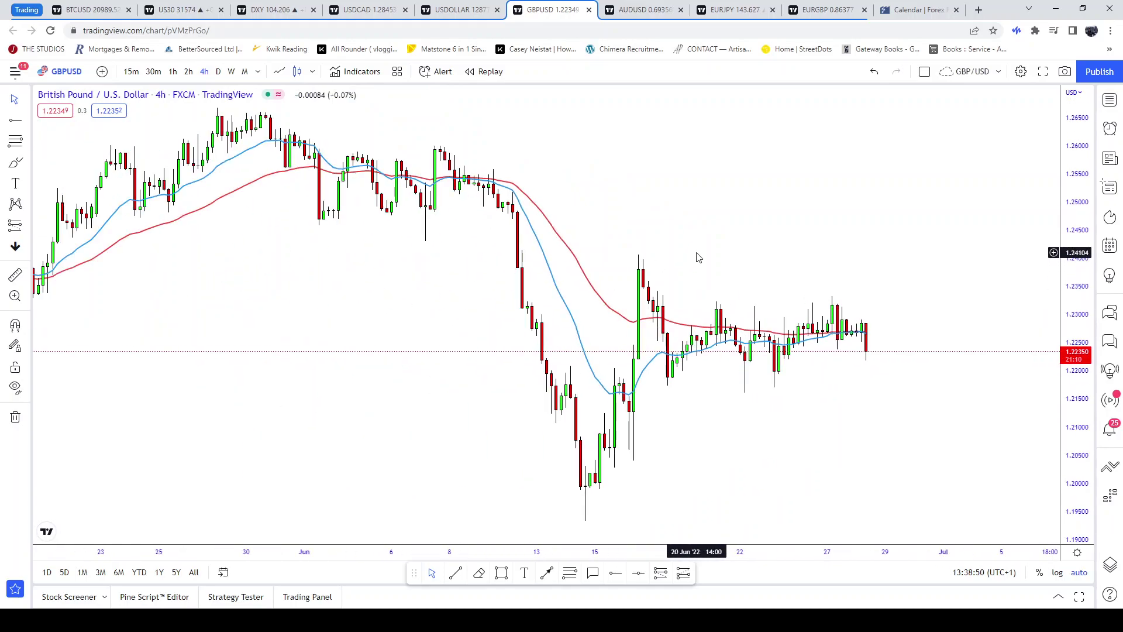
left_click_drag(697, 253, 373, 174)
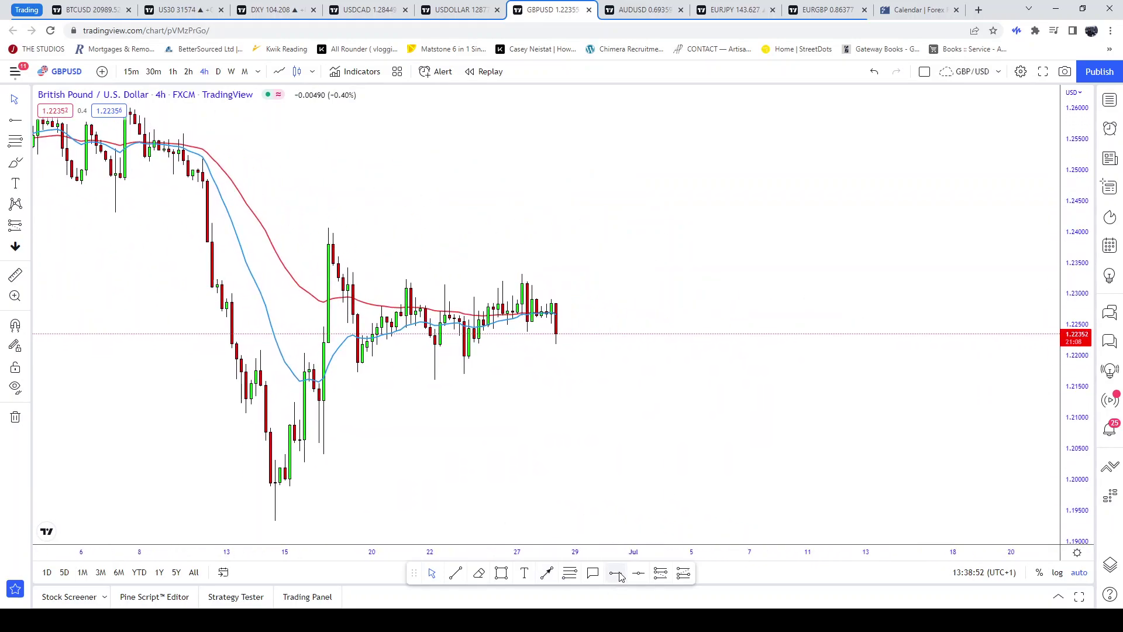
left_click(407, 289)
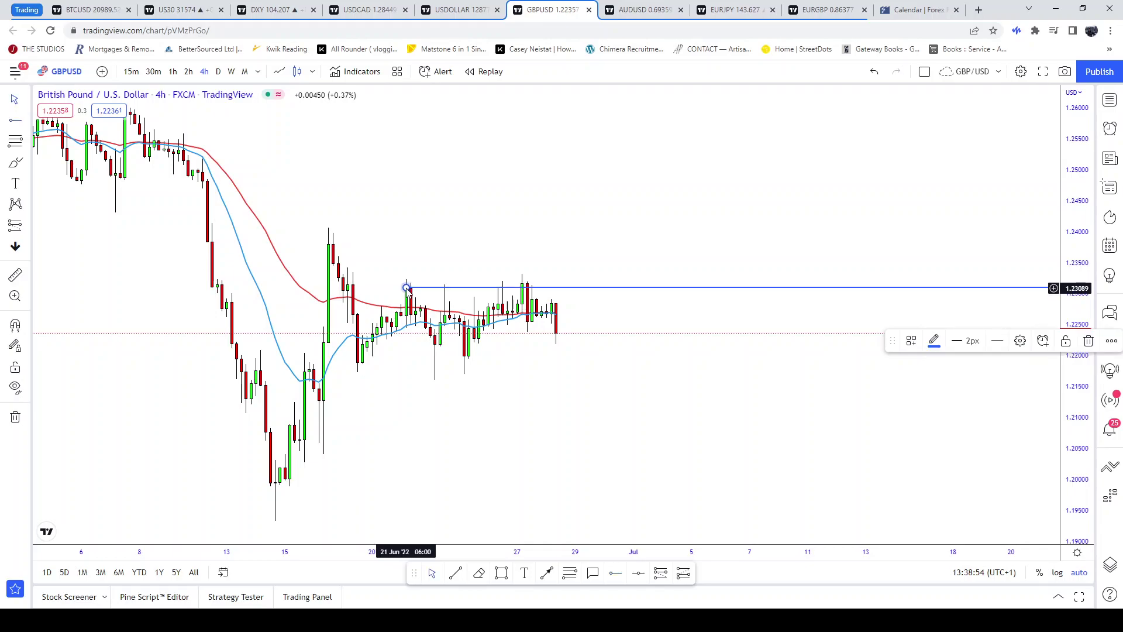
left_click_drag(407, 289, 407, 288)
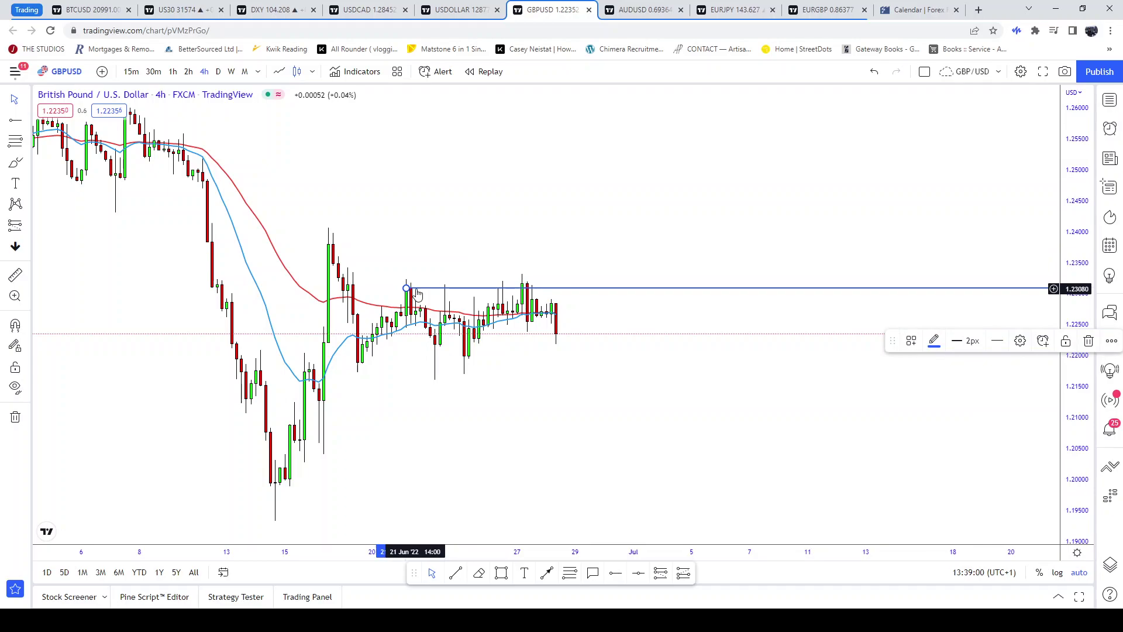
left_click(28, 125)
Draw two rising trend lines from the late-June range lows, then switch to 2-hour candles
left_click(56, 118)
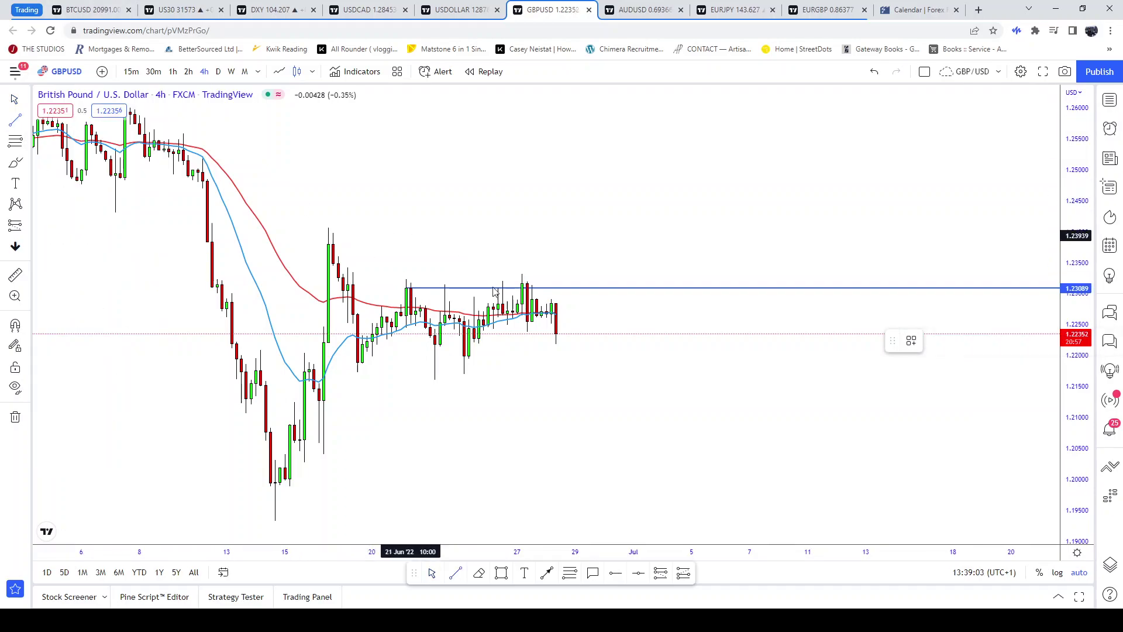
left_click(434, 378)
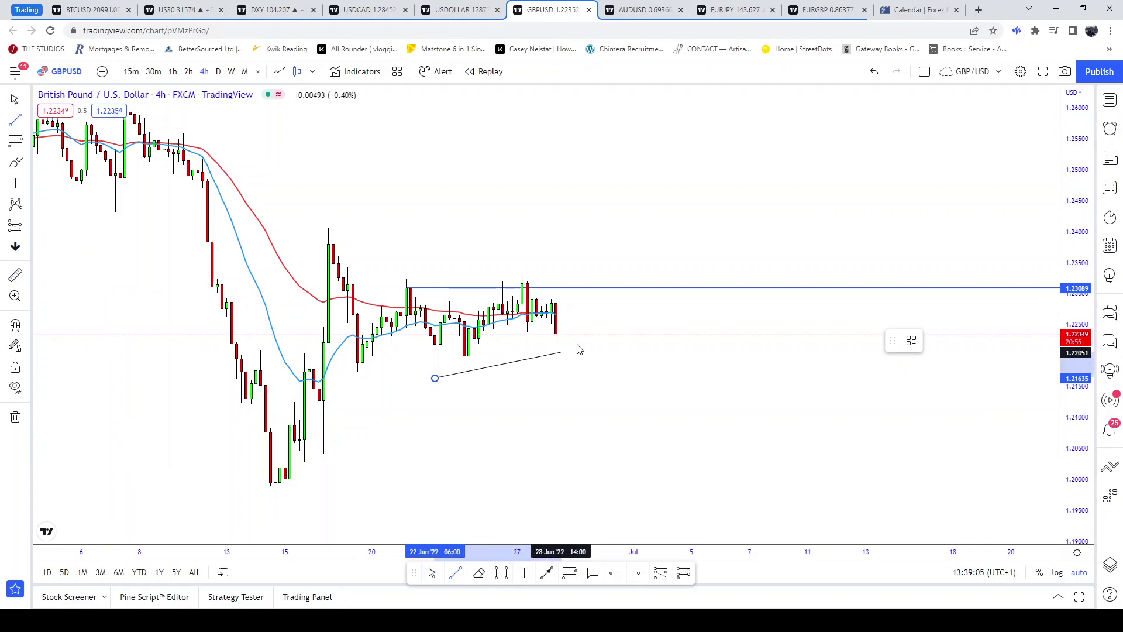
left_click(853, 315)
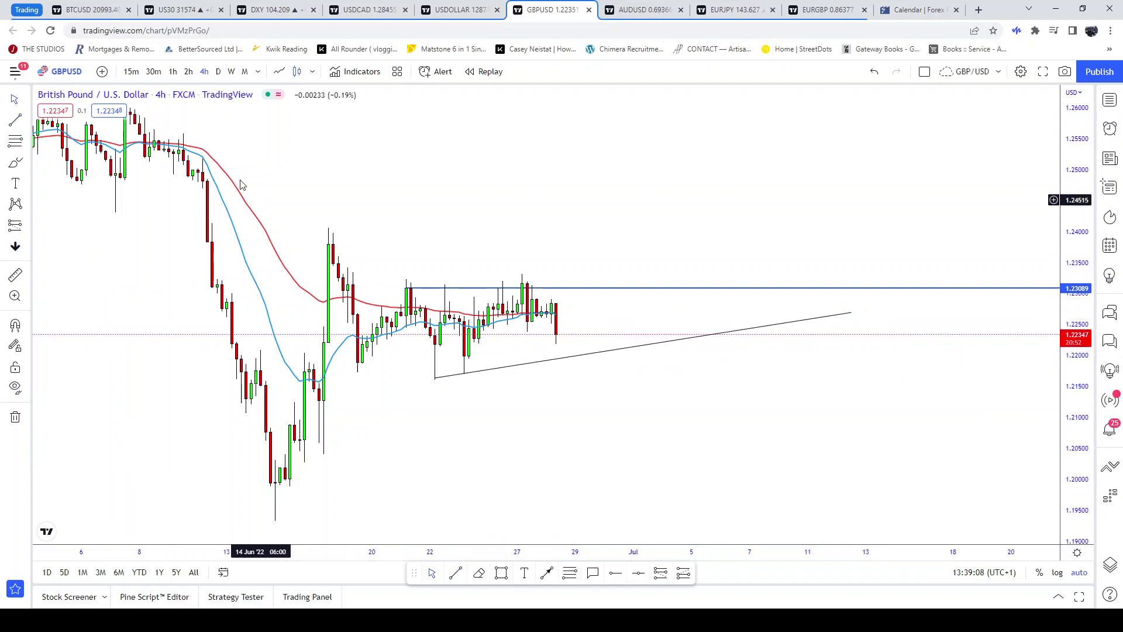
left_click(15, 123)
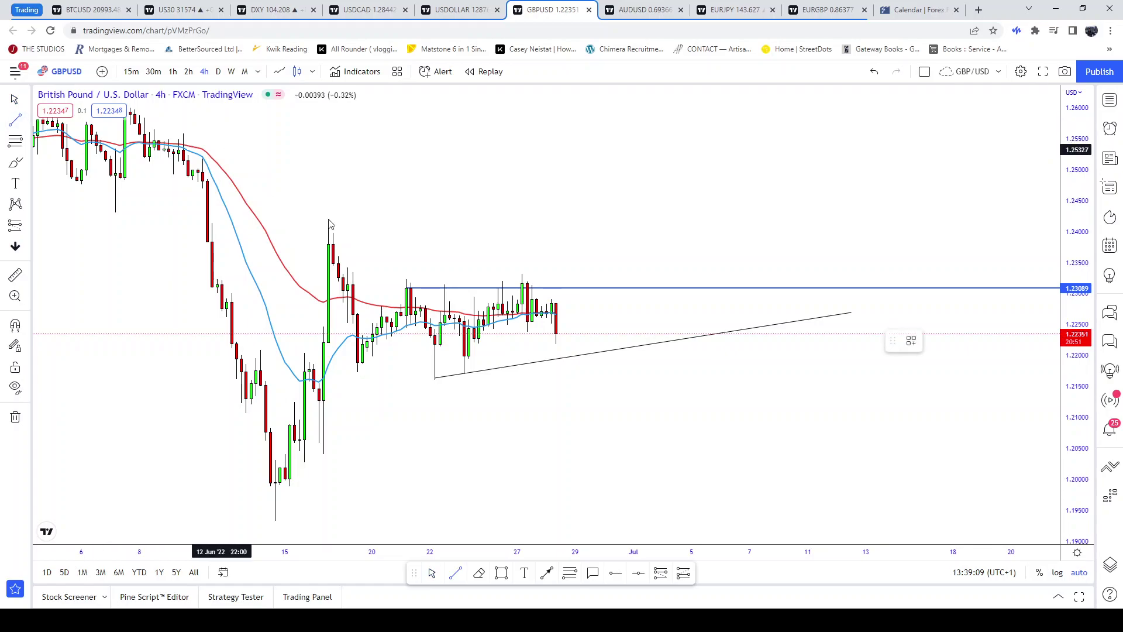
left_click(464, 373)
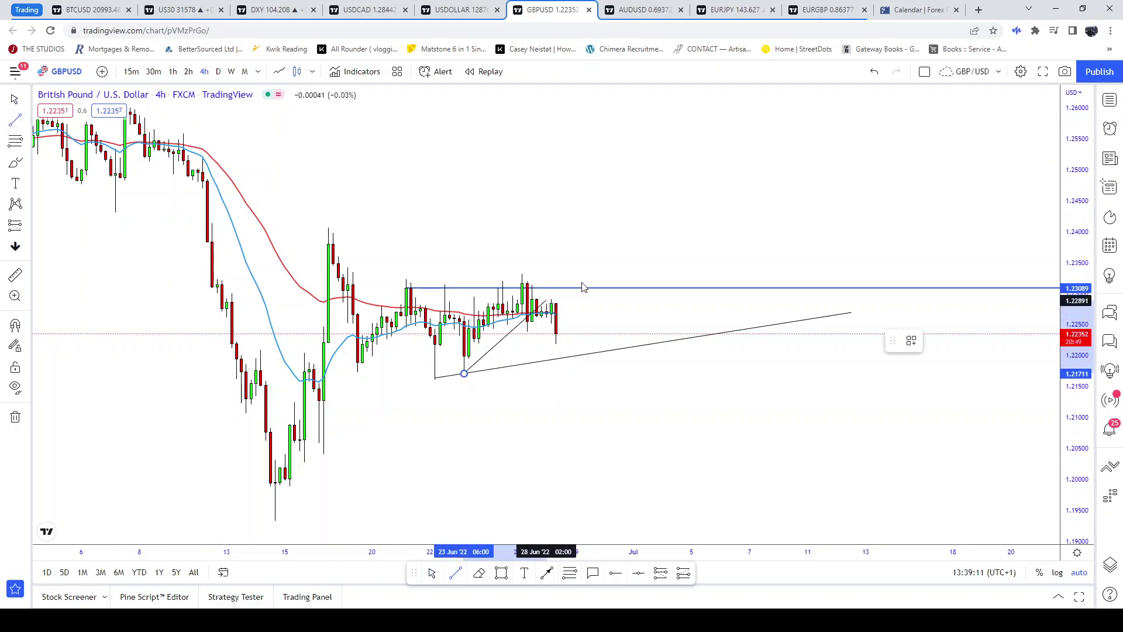
left_click(624, 271)
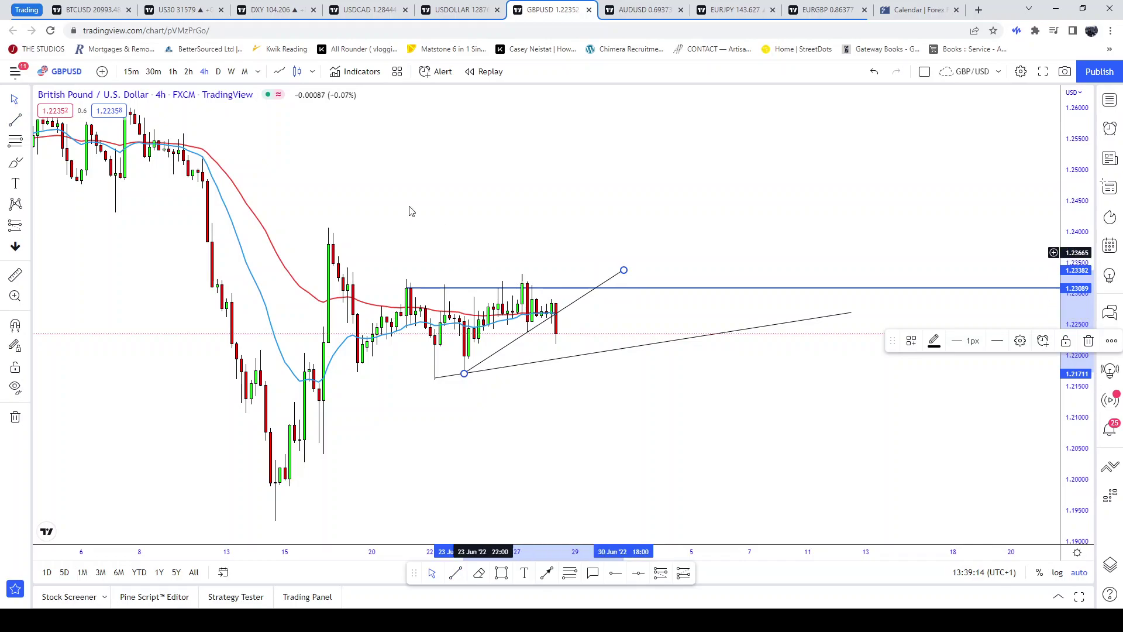
left_click(188, 72)
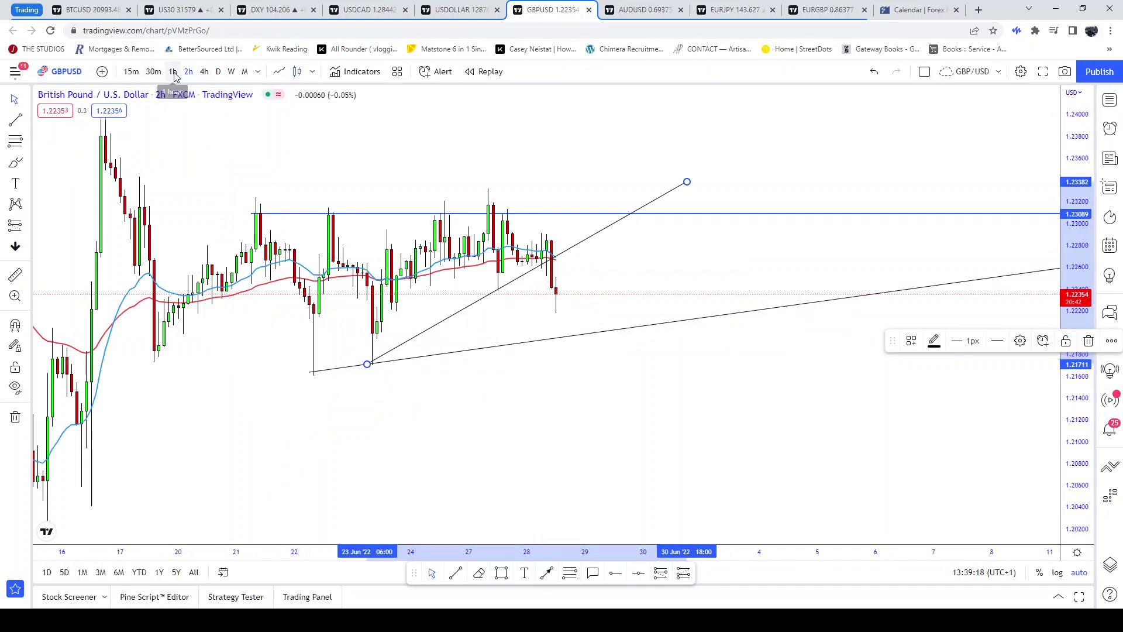
Check the drawn lines on 1-hour candles zoomed out, then go back to 4-hour candles
left_click(174, 72)
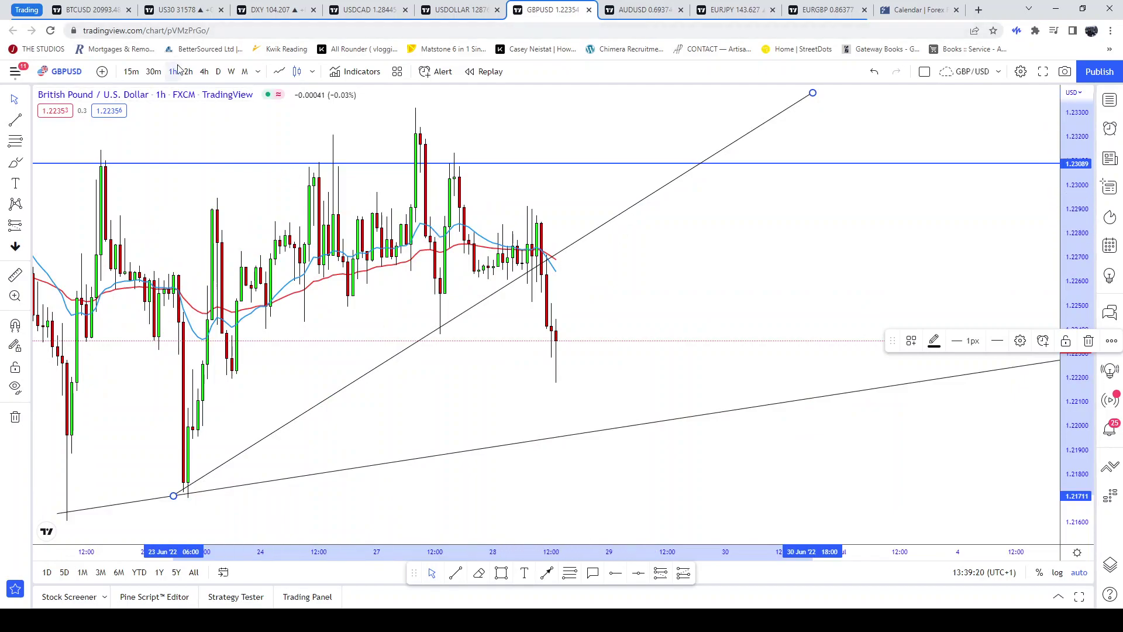
scroll(584, 199, "down", 1)
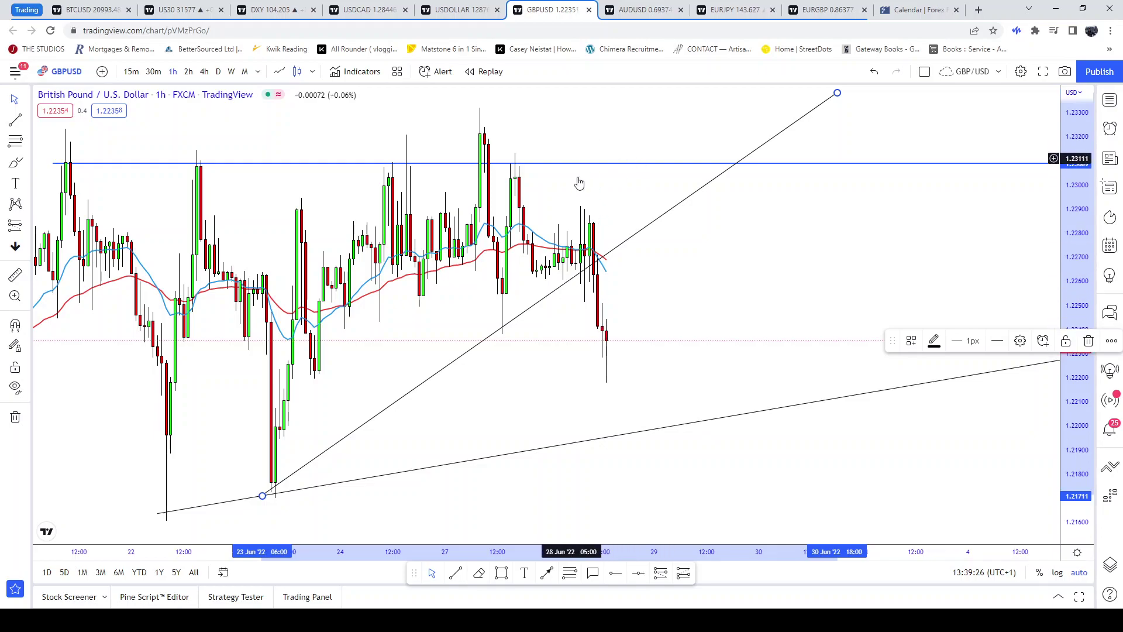
left_click(205, 71)
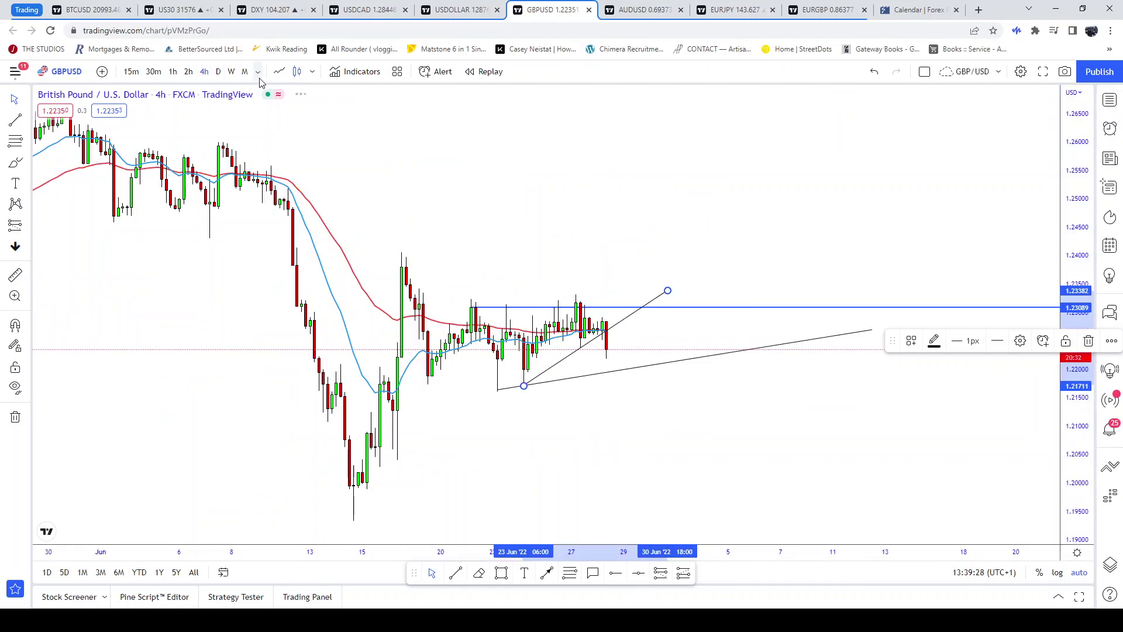
Set the Dollar Index chart to 2-hour candles, then toggle tabs ending on GBPUSD
left_click(457, 10)
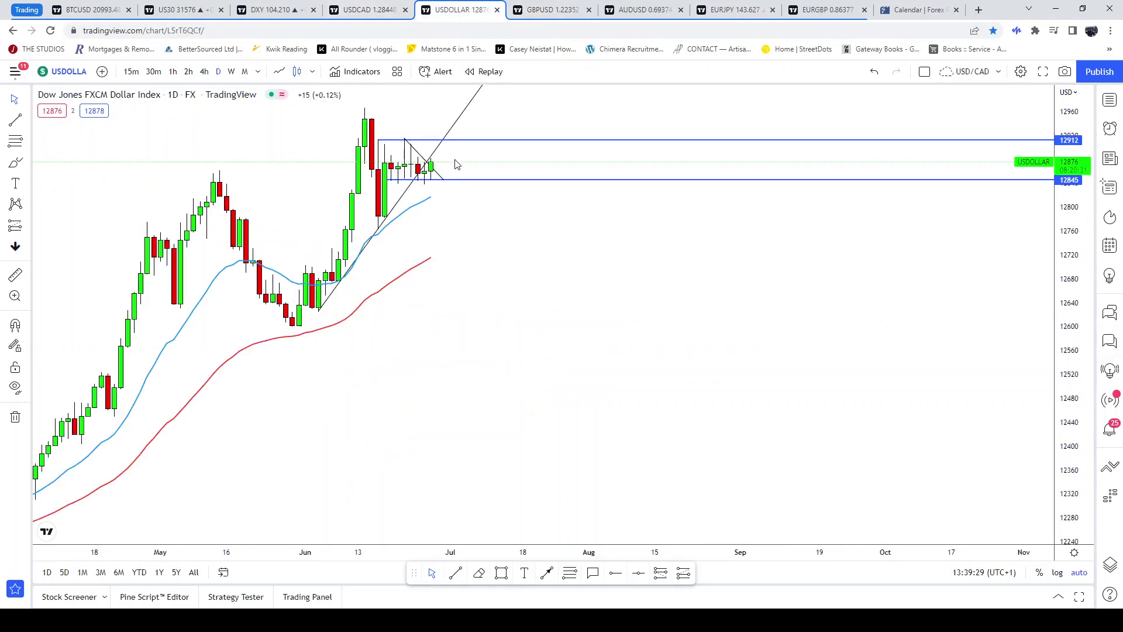
left_click(188, 71)
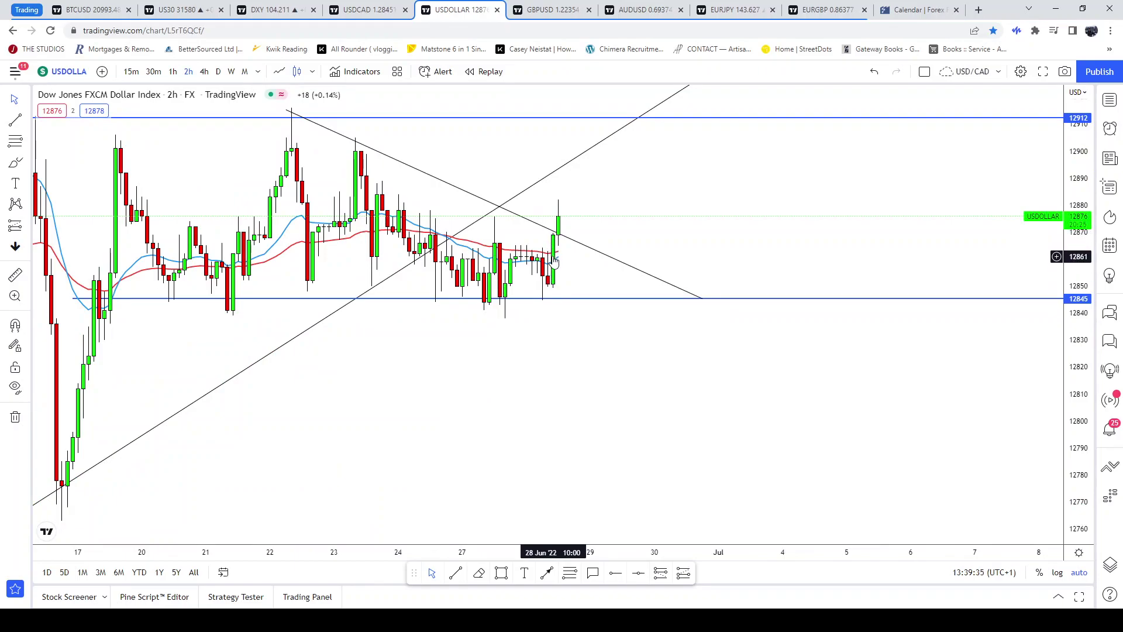
left_click(531, 12)
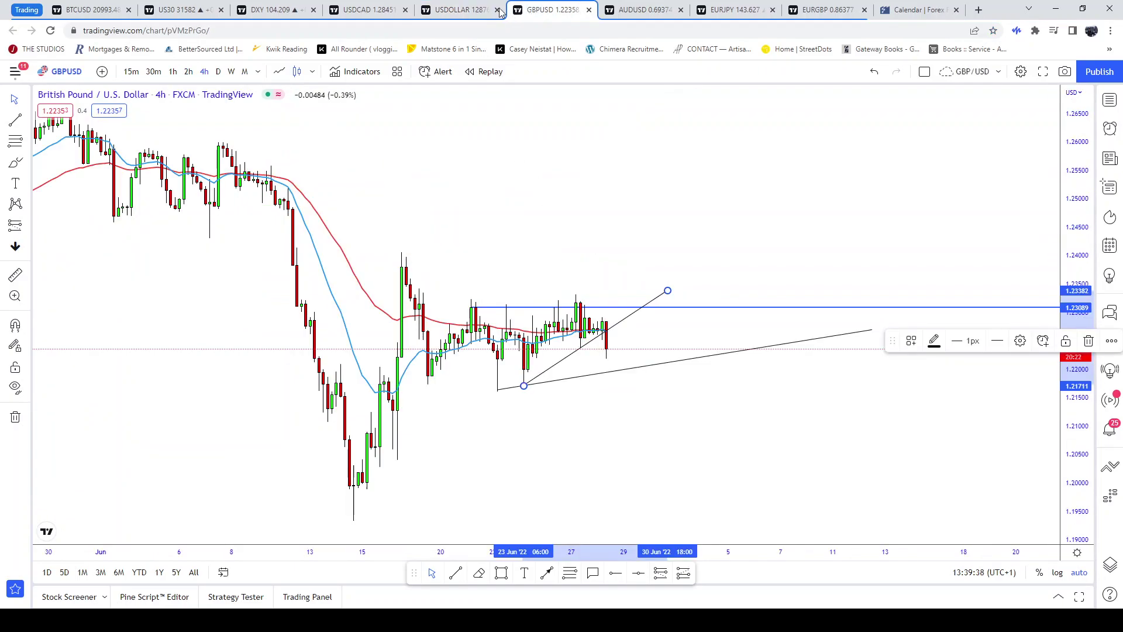
left_click(454, 14)
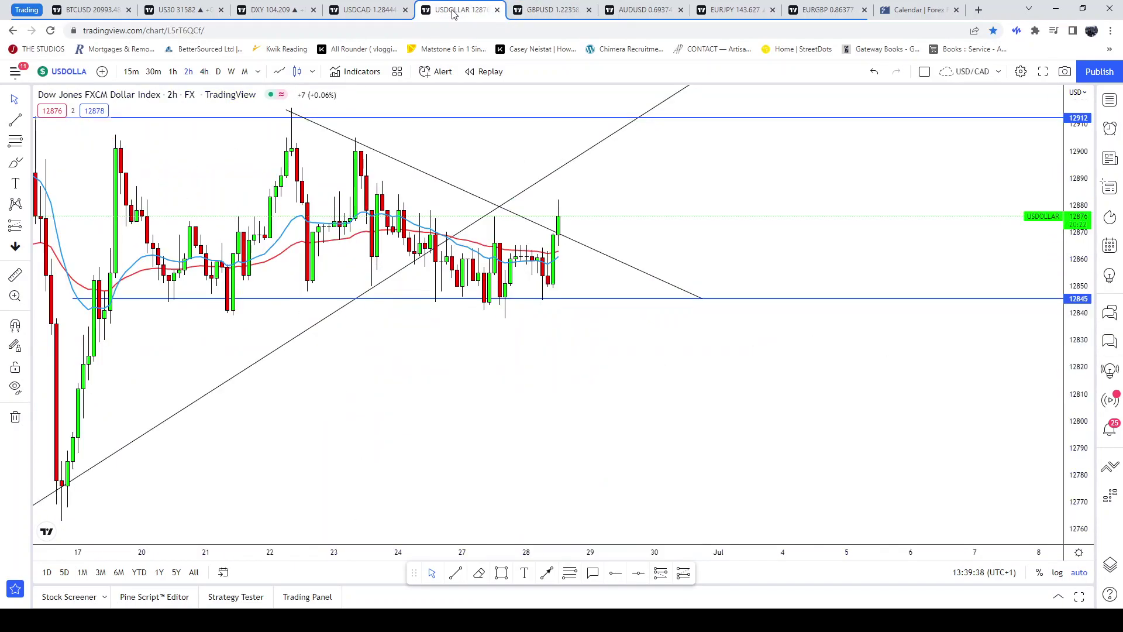
left_click(563, 12)
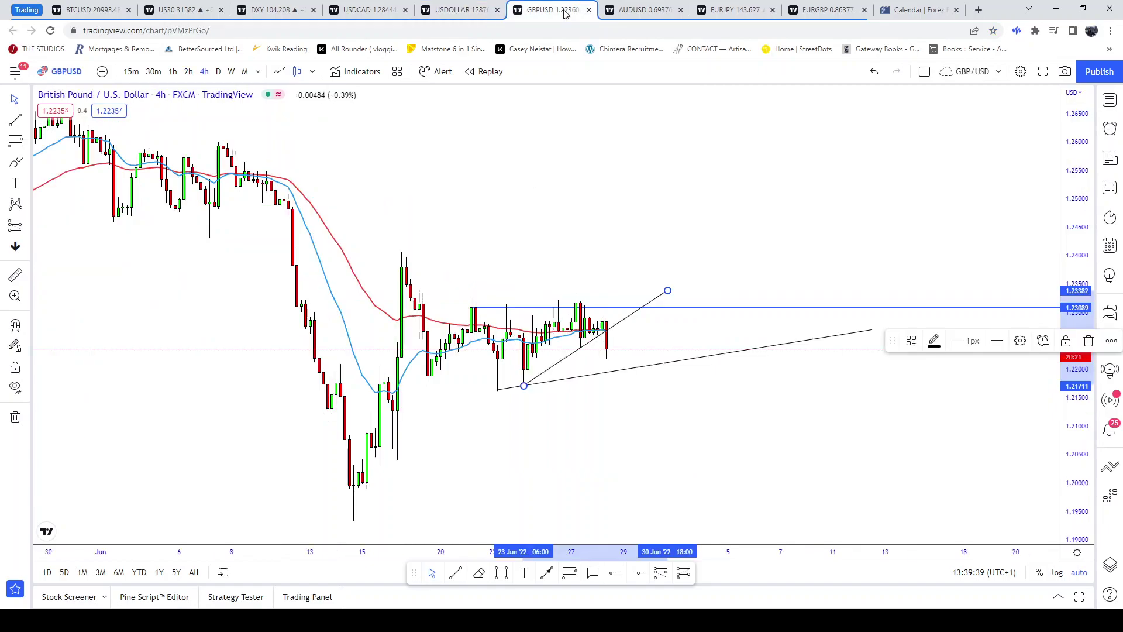
Switch GBPUSD to 2-hour candles and frame the 1.23089 resistance and both trend lines
left_click(188, 73)
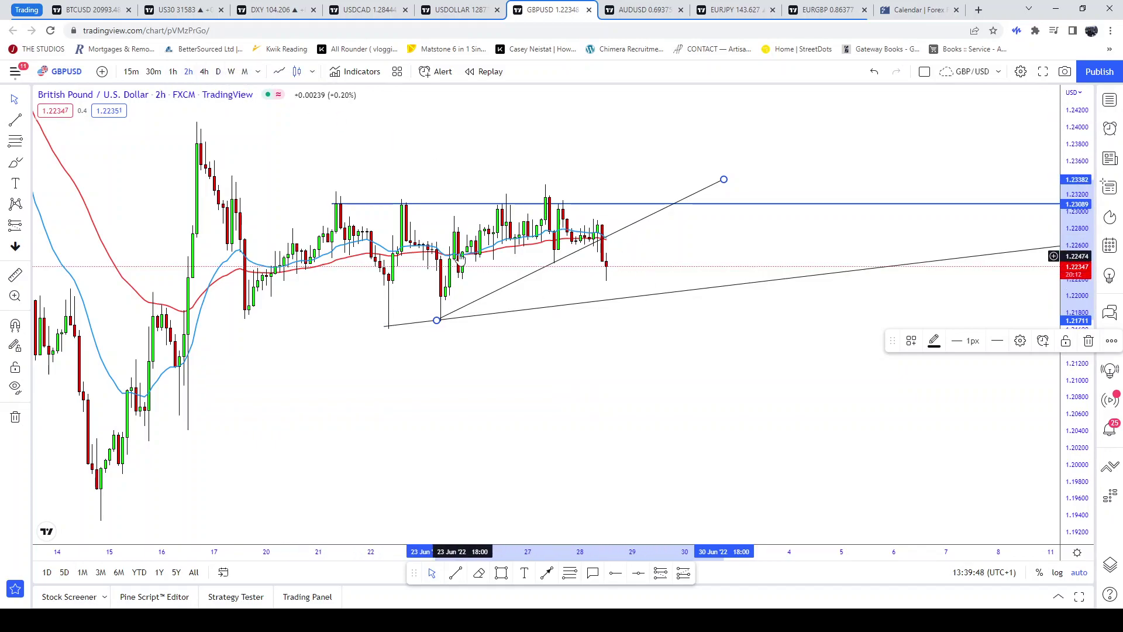
scroll(567, 236, "down", 5)
left_click_drag(599, 208, 514, 161)
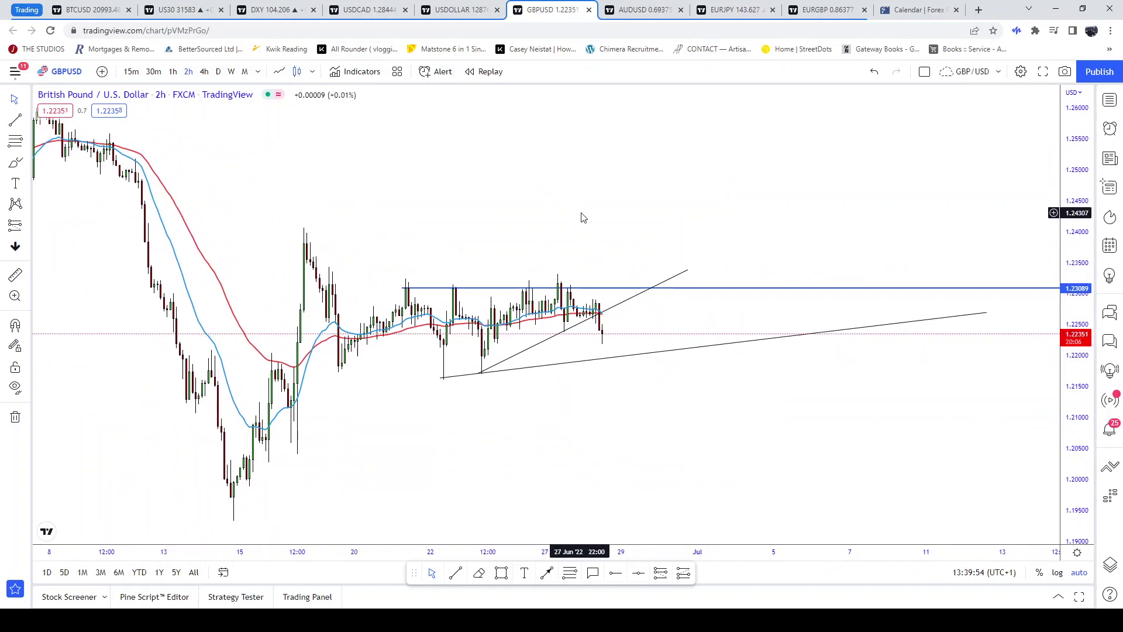
scroll(563, 195, "up", 4)
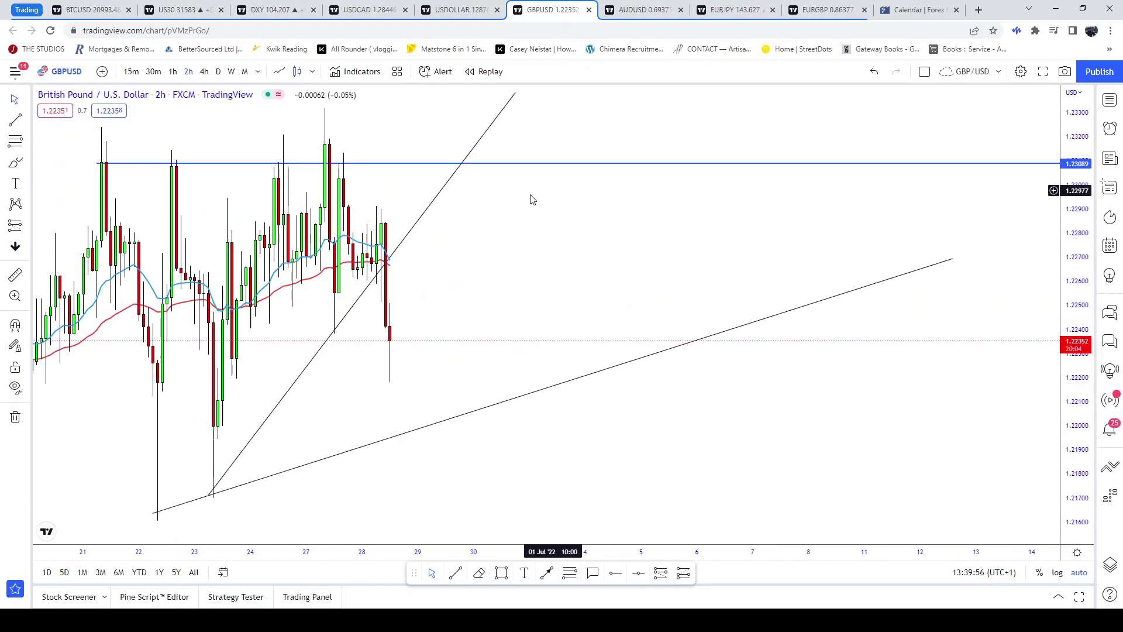
left_click_drag(532, 200, 572, 215)
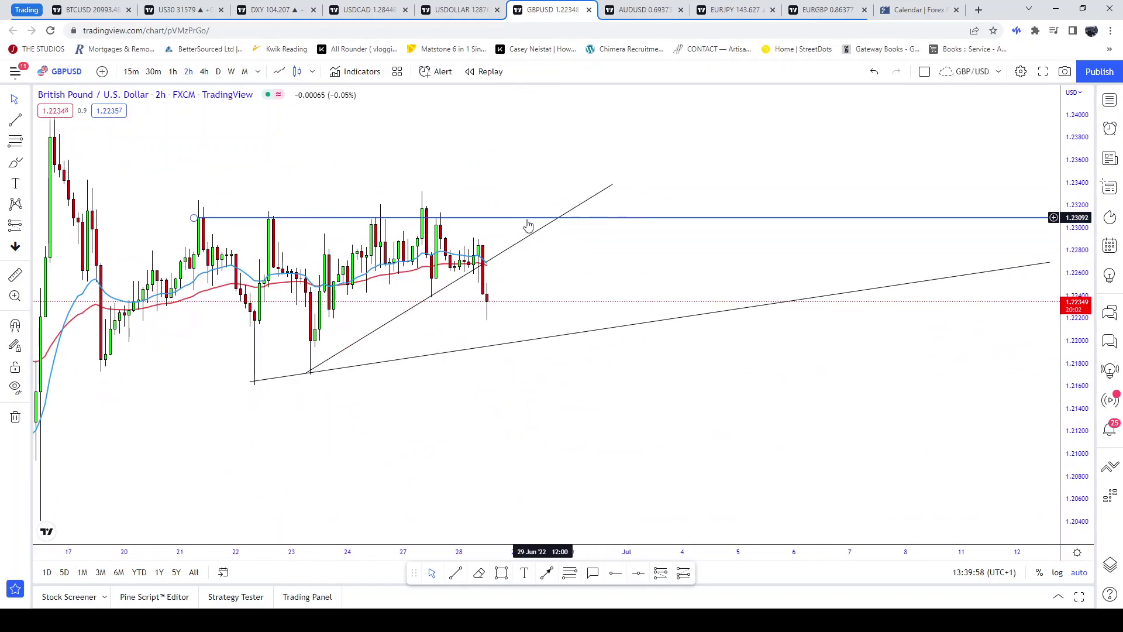